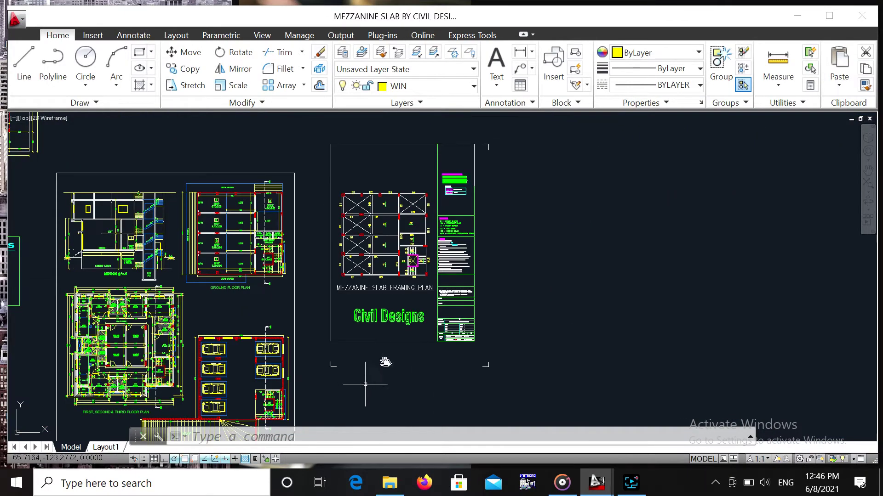
Step: Look over the floor plans beside the mezzanine slab framing plan, including the basement parking plan and its ramp
{"action": "mouse_move", "coordinate": [385, 363]}
{"action": "middle_mouse_down"}
{"action": "mouse_move", "coordinate": [391, 330]}
{"action": "mouse_move", "coordinate": [479, 287]}
{"action": "middle_mouse_up"}
{"action": "scroll", "coordinate": [390, 331], "scroll_direction": "up", "scroll_amount": 2}
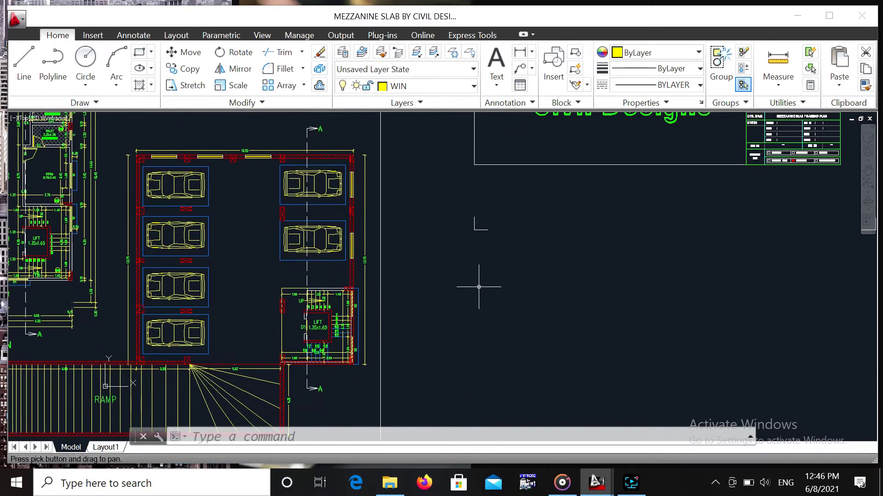
{"action": "scroll", "coordinate": [478, 288], "scroll_direction": "down", "scroll_amount": 1}
{"action": "middle_click_drag", "start_coordinate": [458, 325], "coordinate": [474, 302]}
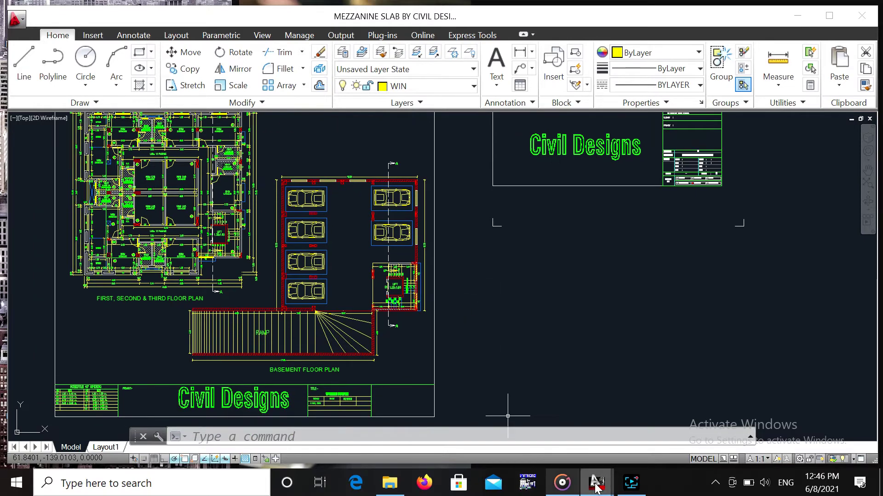
Step: Switch to the R0_Fixture & conduit layout drawing and view its second floor plan with the switch and socket schedules
{"action": "mouse_move", "coordinate": [596, 483]}
{"action": "left_click", "coordinate": [368, 427]}
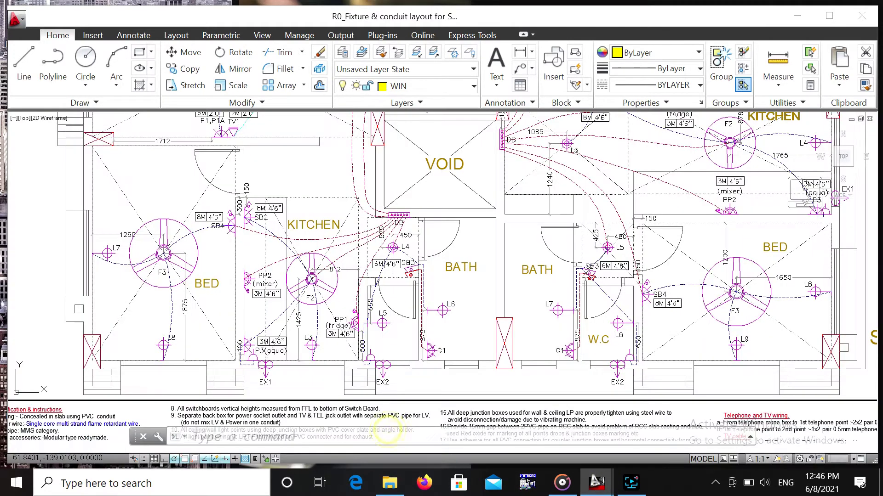
{"action": "scroll", "coordinate": [437, 416], "scroll_direction": "down", "scroll_amount": 2}
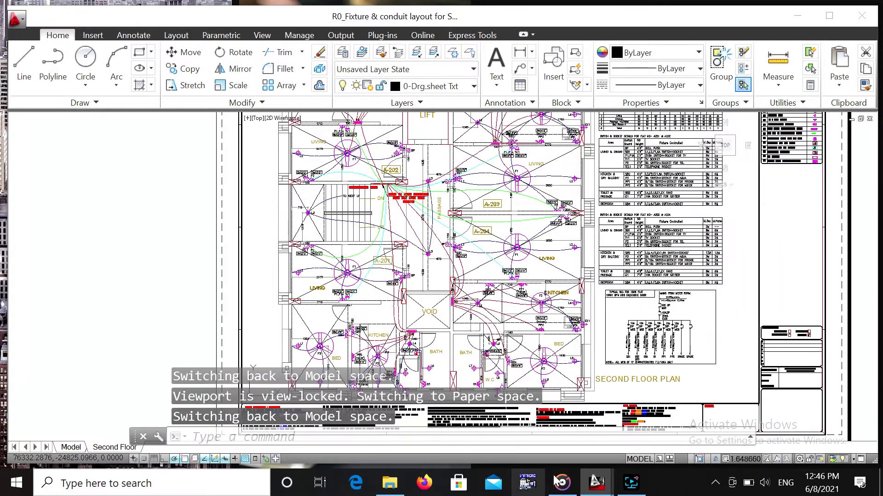
Step: Switch to the ITV - PA 75 _GA DRAWING file and examine its cross sections and bolted plate details
{"action": "mouse_move", "coordinate": [594, 486]}
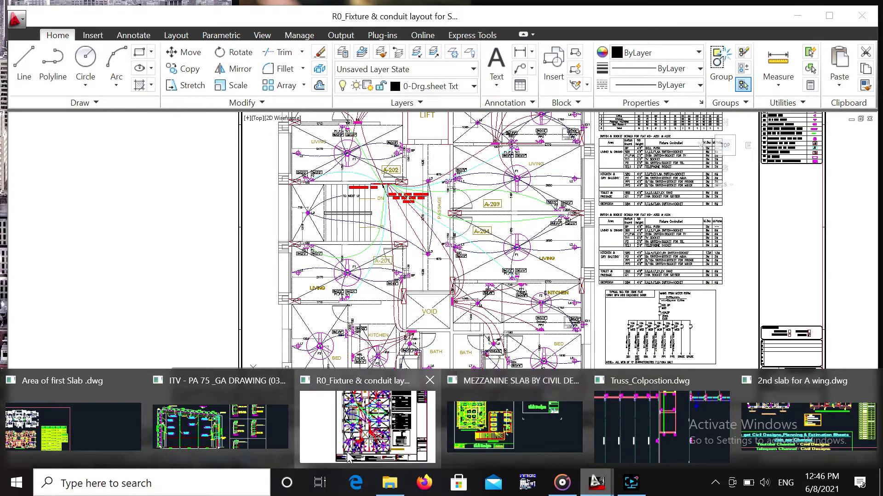
{"action": "left_click", "coordinate": [192, 434]}
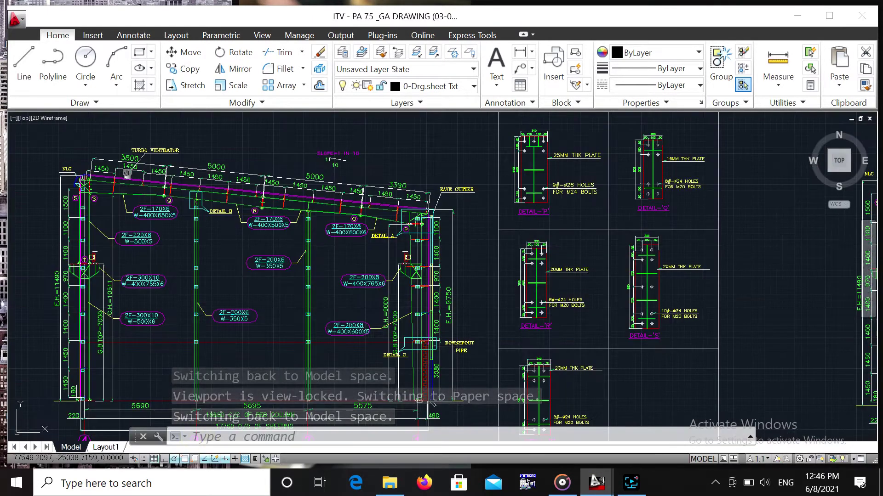
{"action": "middle_click_drag", "start_coordinate": [314, 301], "coordinate": [151, 270]}
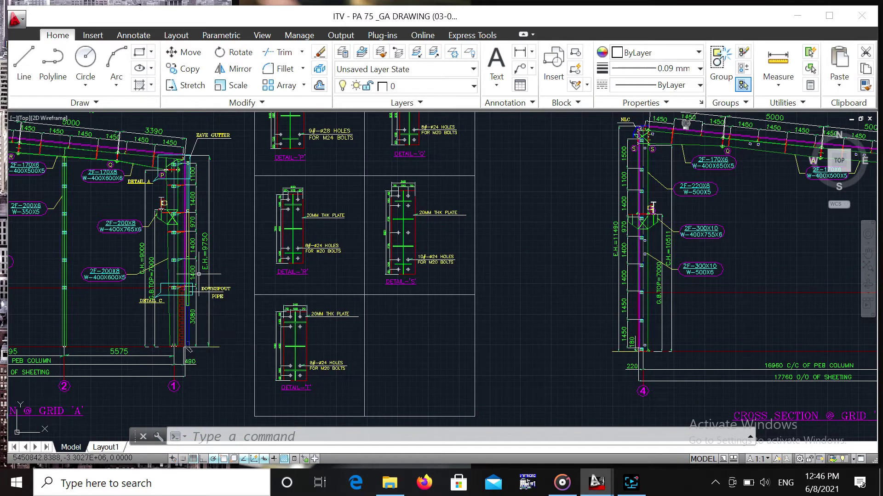
{"action": "middle_click_drag", "start_coordinate": [188, 349], "coordinate": [113, 329]}
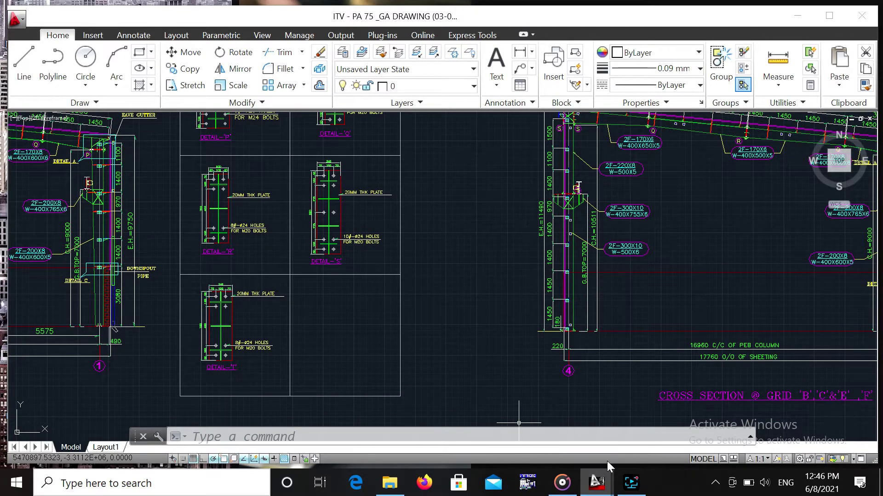
{"action": "mouse_move", "coordinate": [596, 482]}
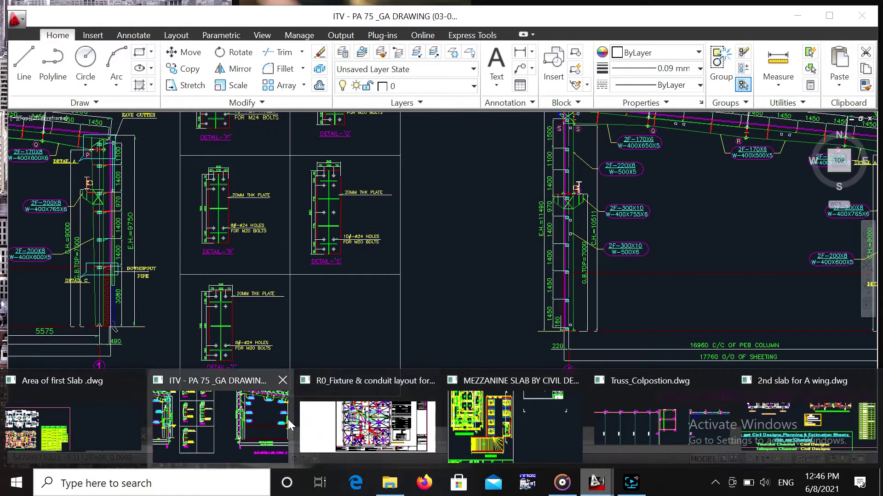
{"action": "left_click", "coordinate": [274, 419]}
{"action": "key", "text": "ctrl+F4"}
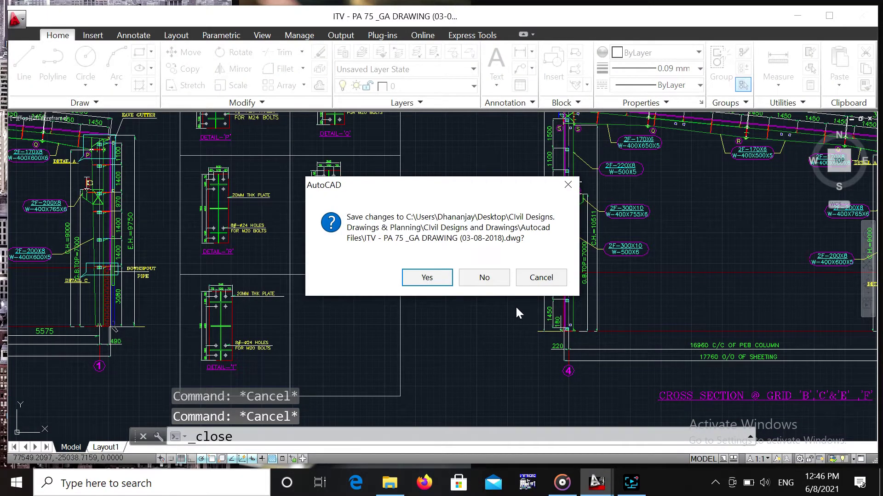
{"action": "left_click", "coordinate": [566, 186]}
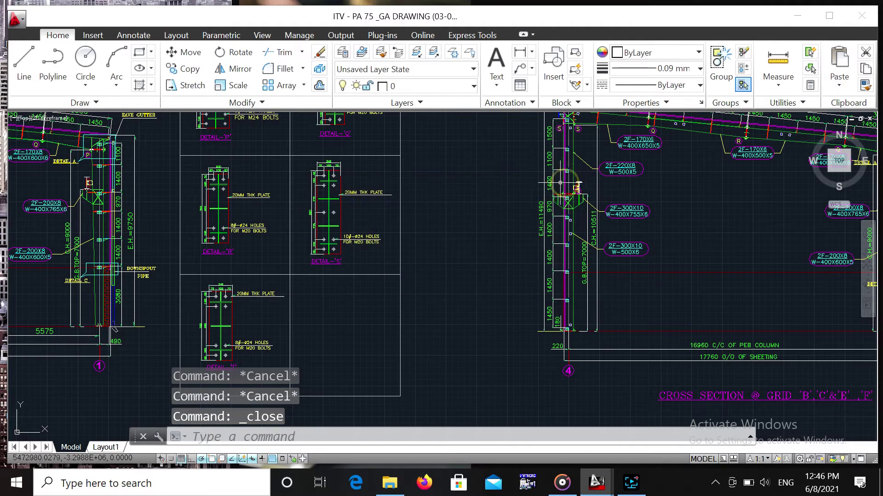
{"action": "mouse_move", "coordinate": [587, 483]}
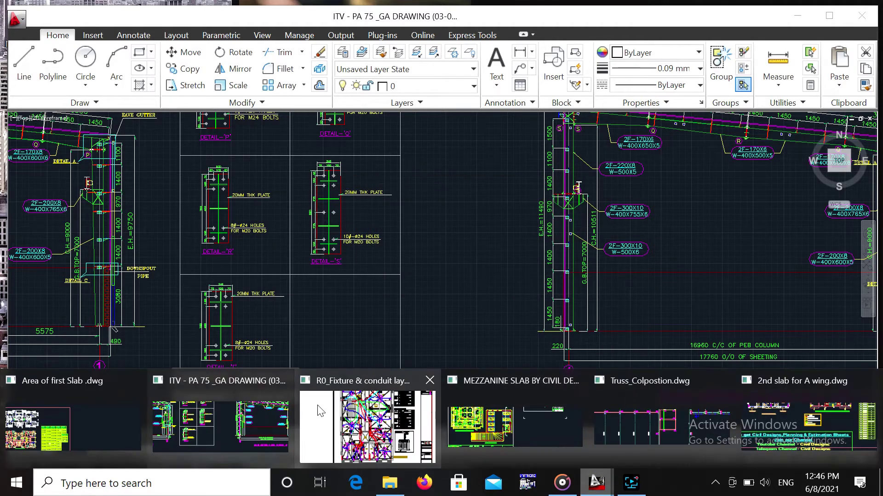
{"action": "left_click", "coordinate": [253, 416]}
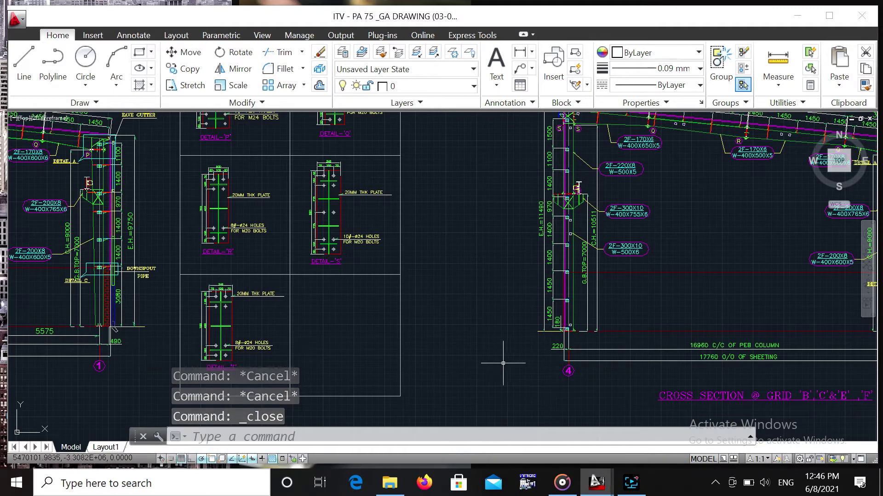
Step: Switch to Truss_Colpostion.dwg and examine the truss and column layout across to the staircase block of the ground floor plan
{"action": "mouse_move", "coordinate": [598, 488]}
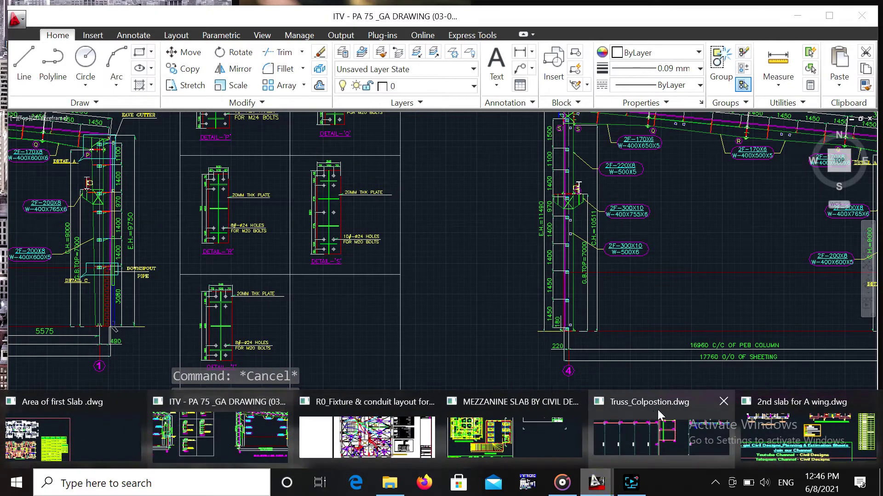
{"action": "left_click", "coordinate": [668, 440]}
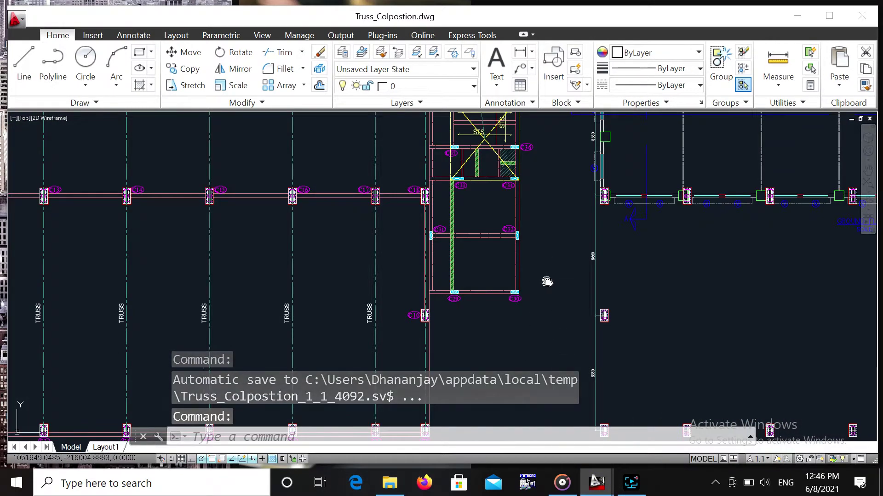
{"action": "scroll", "coordinate": [522, 278], "scroll_direction": "down", "scroll_amount": 1}
{"action": "middle_click_drag", "start_coordinate": [507, 282], "coordinate": [314, 318]}
{"action": "scroll", "coordinate": [404, 296], "scroll_direction": "up", "scroll_amount": 1}
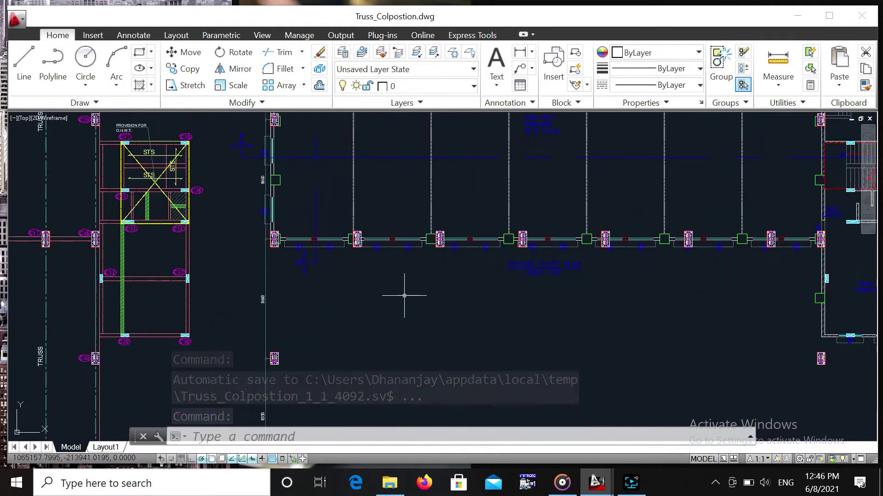
{"action": "mouse_move", "coordinate": [414, 285]}
{"action": "middle_mouse_down"}
{"action": "mouse_move", "coordinate": [347, 290]}
{"action": "mouse_move", "coordinate": [207, 341]}
{"action": "middle_mouse_up"}
{"action": "scroll", "coordinate": [346, 290], "scroll_direction": "up", "scroll_amount": 2}
{"action": "scroll", "coordinate": [208, 327], "scroll_direction": "down", "scroll_amount": 2}
{"action": "scroll", "coordinate": [220, 343], "scroll_direction": "down", "scroll_amount": 2}
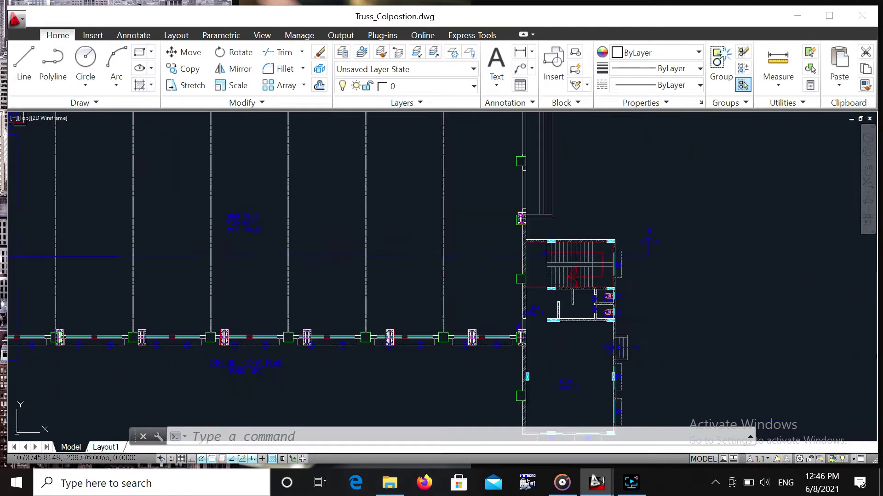
Step: Switch to 2nd slab for A wing.dwg and examine the second floor plan, structural slab layout, and beam and slab schedules
{"action": "left_click", "coordinate": [595, 481]}
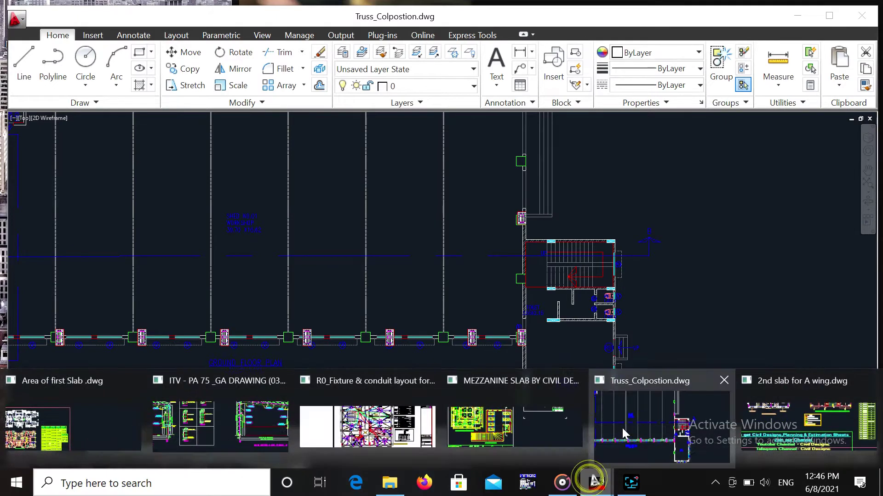
{"action": "left_click", "coordinate": [756, 434]}
{"action": "mouse_move", "coordinate": [427, 261]}
{"action": "middle_mouse_down"}
{"action": "mouse_move", "coordinate": [428, 374]}
{"action": "mouse_move", "coordinate": [457, 419]}
{"action": "middle_mouse_up"}
{"action": "scroll", "coordinate": [381, 264], "scroll_direction": "up", "scroll_amount": 3}
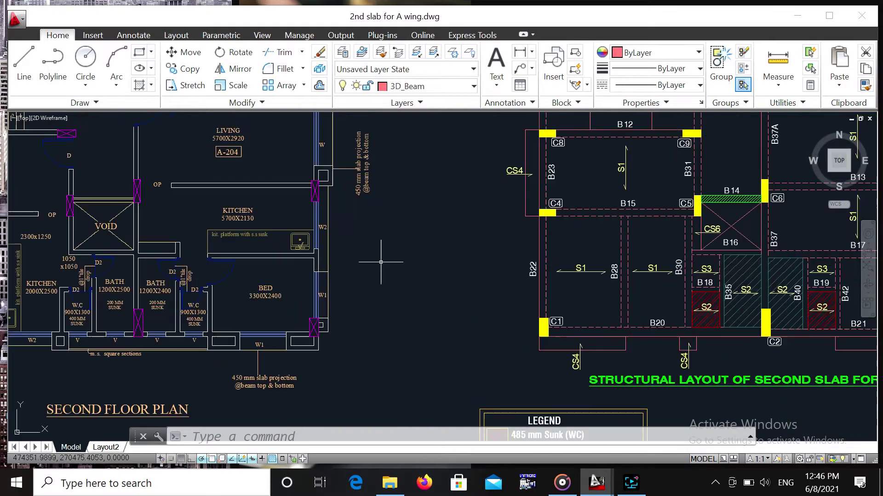
{"action": "middle_click_drag", "start_coordinate": [322, 252], "coordinate": [92, 229]}
{"action": "scroll", "coordinate": [91, 228], "scroll_direction": "down", "scroll_amount": 1}
{"action": "middle_click_drag", "start_coordinate": [234, 262], "coordinate": [165, 276]}
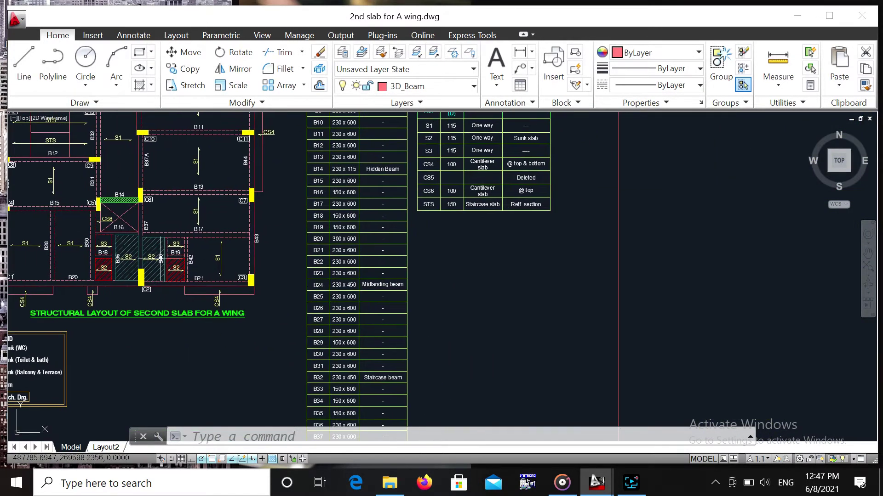
{"action": "middle_click_drag", "start_coordinate": [182, 224], "coordinate": [233, 122]}
{"action": "middle_click_drag", "start_coordinate": [120, 285], "coordinate": [391, 165]}
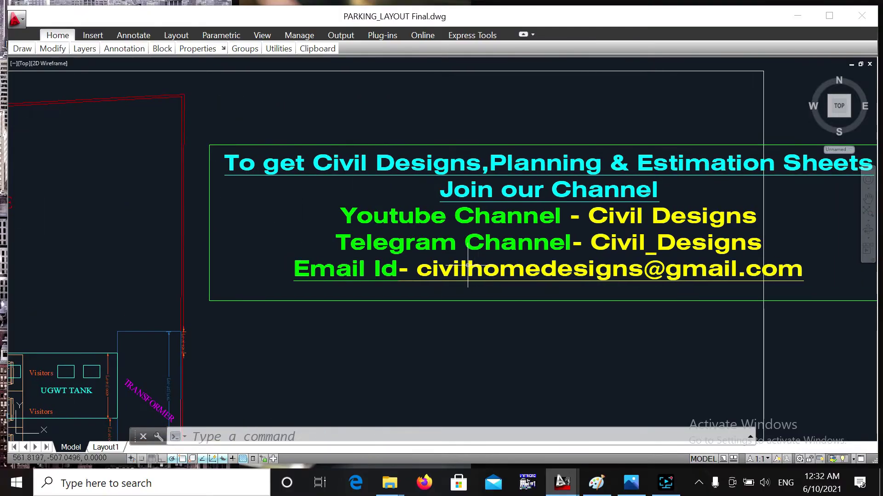
Step: Maximize the window of the PARKING_LAYOUT Final drawing and examine the open space area above the parking rows
{"action": "middle_click_drag", "start_coordinate": [381, 267], "coordinate": [655, 269]}
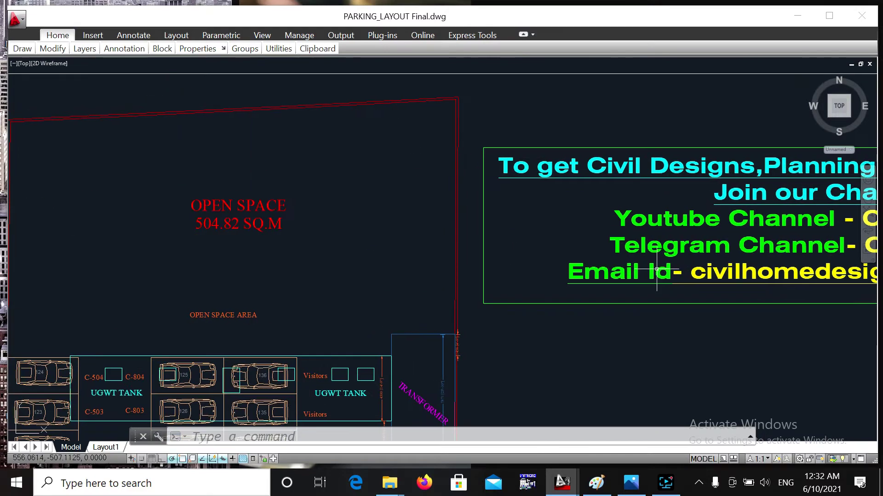
{"action": "left_click", "coordinate": [829, 16]}
{"action": "middle_click_drag", "start_coordinate": [316, 177], "coordinate": [453, 154]}
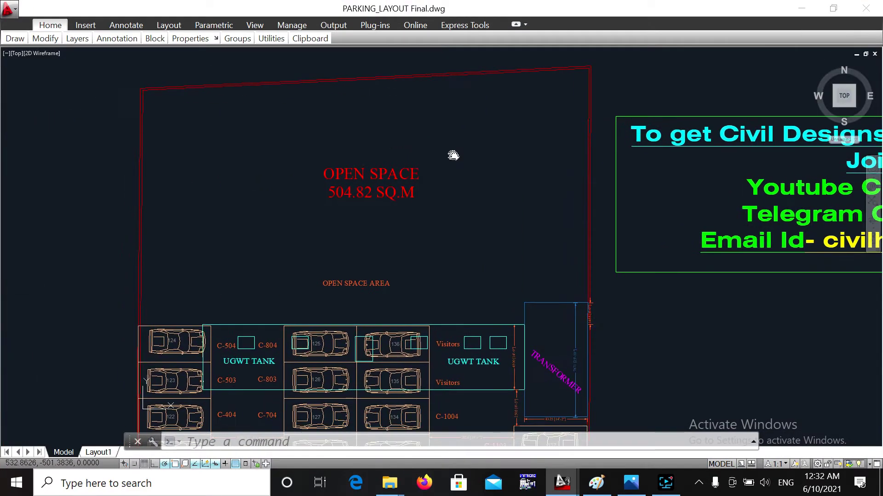
{"action": "scroll", "coordinate": [295, 174], "scroll_direction": "down", "scroll_amount": 2}
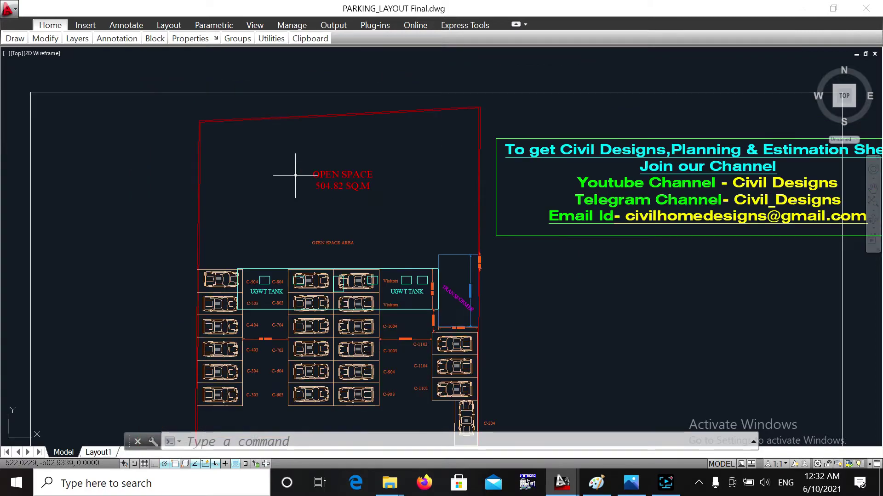
{"action": "middle_click_drag", "start_coordinate": [318, 214], "coordinate": [341, 142]}
{"action": "scroll", "coordinate": [342, 147], "scroll_direction": "up", "scroll_amount": 3}
{"action": "scroll", "coordinate": [347, 160], "scroll_direction": "down", "scroll_amount": 3}
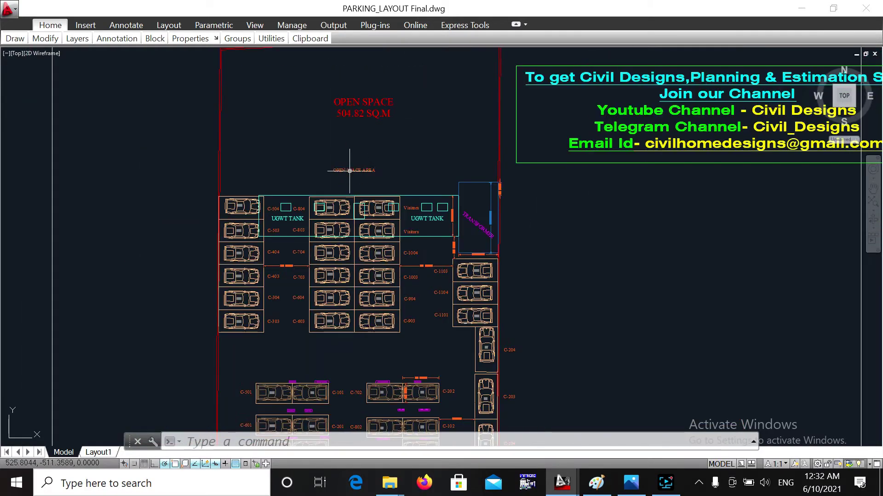
Step: Examine the numbered car parking rows around the C and B buildings and along the plot boundary
{"action": "middle_click_drag", "start_coordinate": [348, 230], "coordinate": [374, 101]}
{"action": "middle_click_drag", "start_coordinate": [366, 306], "coordinate": [402, 94]}
{"action": "middle_click_drag", "start_coordinate": [402, 235], "coordinate": [420, 106]}
{"action": "middle_click_drag", "start_coordinate": [431, 165], "coordinate": [438, 118]}
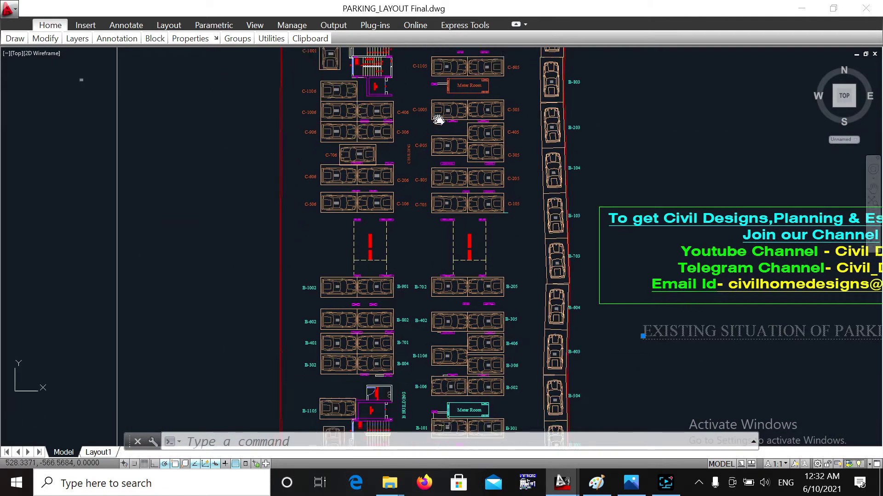
Step: Examine the front end of the parking layout, from the shop units to the 18.0 m wide main road
{"action": "mouse_move", "coordinate": [435, 248]}
{"action": "middle_mouse_down"}
{"action": "mouse_move", "coordinate": [442, 153]}
{"action": "mouse_move", "coordinate": [447, 252]}
{"action": "mouse_move", "coordinate": [435, 202]}
{"action": "mouse_move", "coordinate": [473, 300]}
{"action": "mouse_move", "coordinate": [451, 268]}
{"action": "middle_mouse_up"}
{"action": "scroll", "coordinate": [450, 248], "scroll_direction": "up", "scroll_amount": 2}
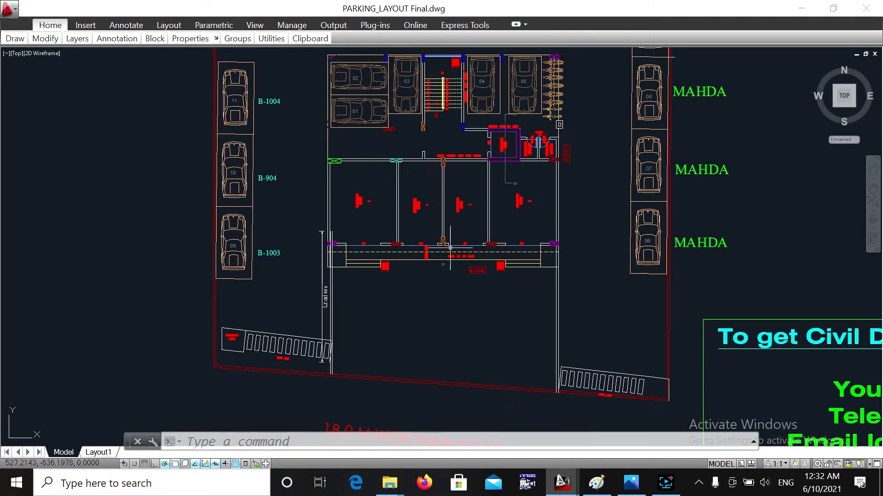
{"action": "scroll", "coordinate": [441, 294], "scroll_direction": "up", "scroll_amount": 2}
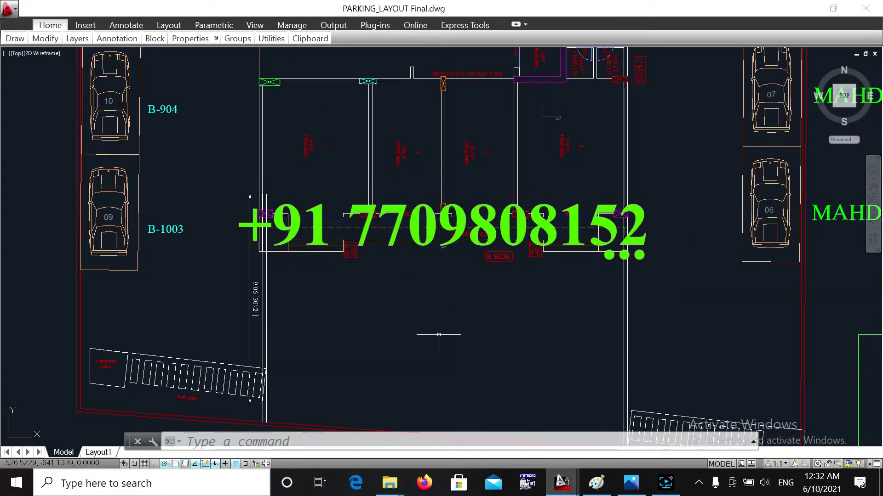
{"action": "middle_click_drag", "start_coordinate": [439, 317], "coordinate": [439, 232]}
{"action": "middle_click_drag", "start_coordinate": [453, 307], "coordinate": [453, 241]}
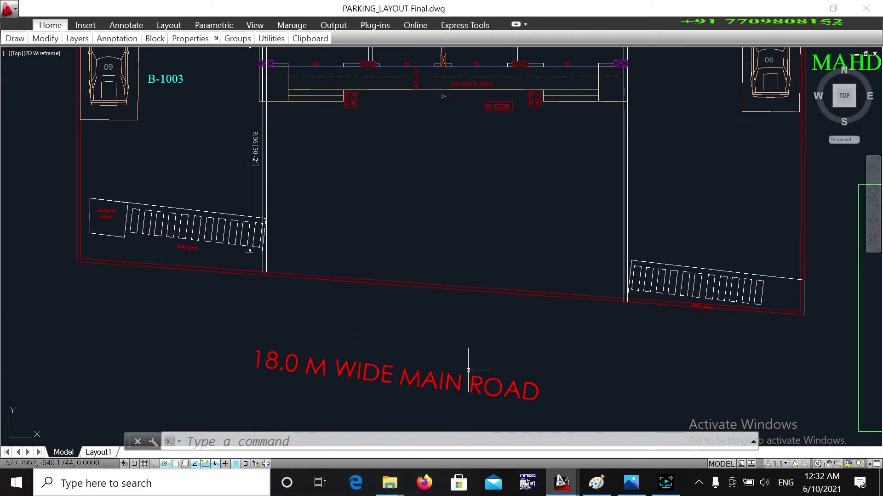
{"action": "mouse_move", "coordinate": [467, 370]}
{"action": "middle_mouse_down"}
{"action": "mouse_move", "coordinate": [467, 274]}
{"action": "mouse_move", "coordinate": [464, 361]}
{"action": "middle_mouse_up"}
Step: Examine the framed notice beside the parking layout that gives the YouTube, Telegram and e-mail contact details
{"action": "middle_click_drag", "start_coordinate": [384, 284], "coordinate": [235, 282]}
{"action": "mouse_move", "coordinate": [516, 297]}
{"action": "middle_mouse_down"}
{"action": "mouse_move", "coordinate": [205, 293]}
{"action": "mouse_move", "coordinate": [326, 294]}
{"action": "middle_mouse_up"}
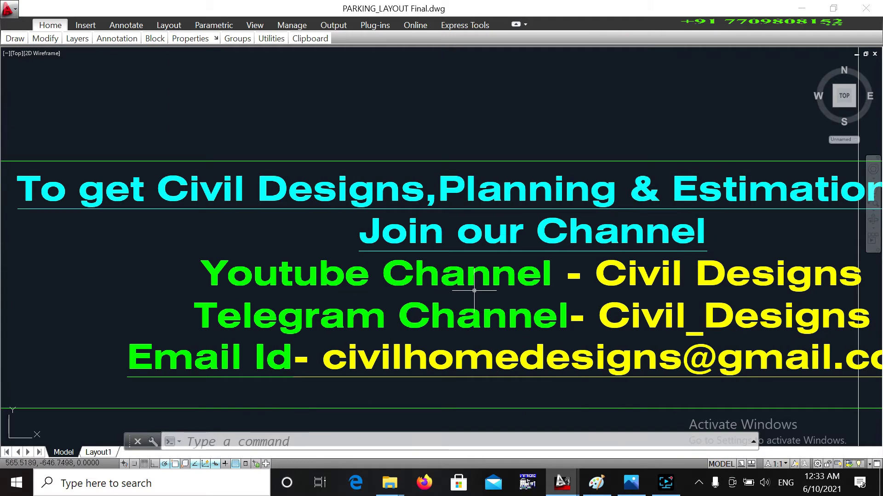
{"action": "scroll", "coordinate": [488, 292], "scroll_direction": "down", "scroll_amount": 4}
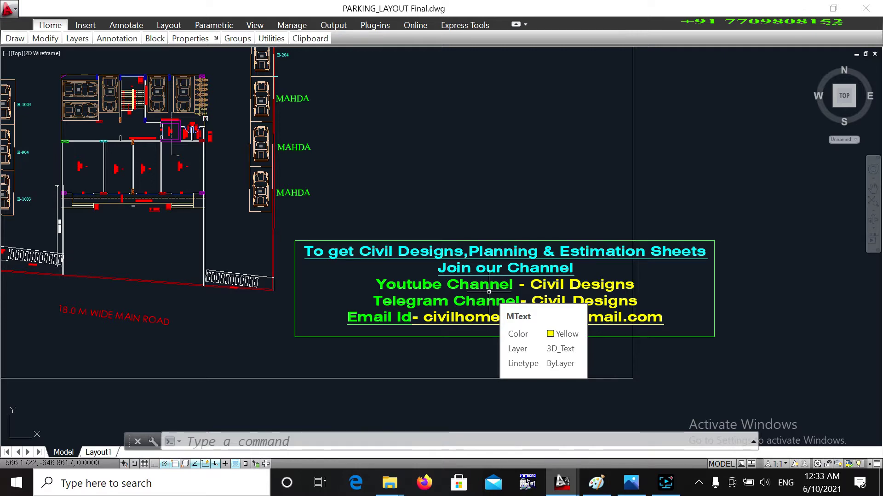
{"action": "scroll", "coordinate": [365, 304], "scroll_direction": "up", "scroll_amount": 5}
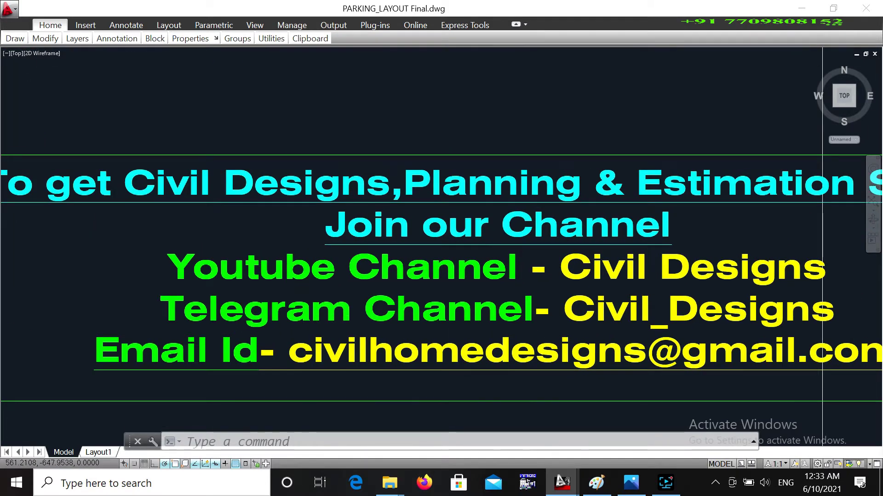
{"action": "scroll", "coordinate": [340, 311], "scroll_direction": "down", "scroll_amount": 2}
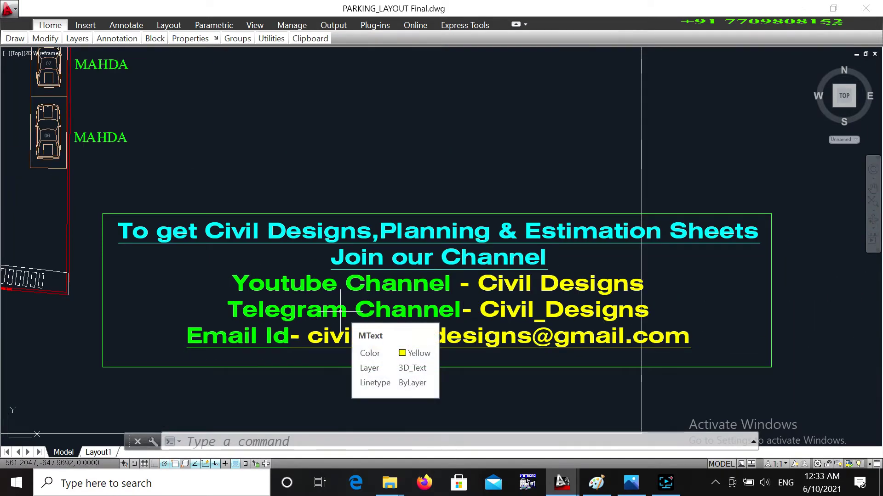
{"action": "scroll", "coordinate": [340, 311], "scroll_direction": "up", "scroll_amount": 1}
{"action": "scroll", "coordinate": [339, 312], "scroll_direction": "down", "scroll_amount": 2}
{"action": "middle_click_drag", "start_coordinate": [314, 317], "coordinate": [362, 296]}
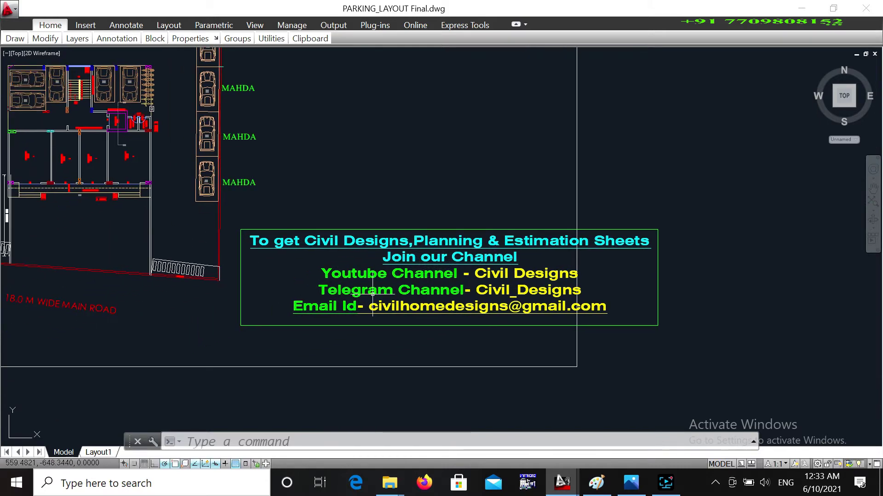
{"action": "scroll", "coordinate": [394, 286], "scroll_direction": "up", "scroll_amount": 4}
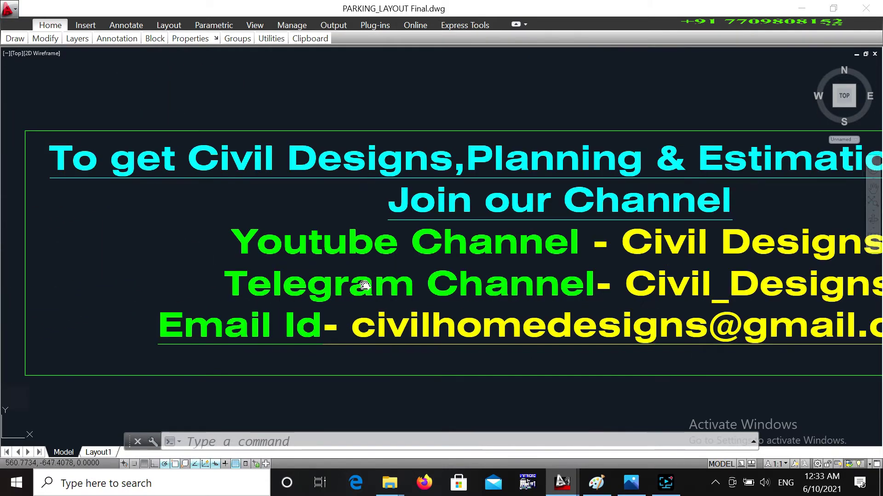
Step: Examine the area from the framed contact notice to shops 1 to 4 and the B side otta
{"action": "scroll", "coordinate": [394, 285], "scroll_direction": "down", "scroll_amount": 1}
{"action": "mouse_move", "coordinate": [400, 286]}
{"action": "middle_mouse_down"}
{"action": "mouse_move", "coordinate": [316, 308]}
{"action": "mouse_move", "coordinate": [380, 296]}
{"action": "middle_mouse_up"}
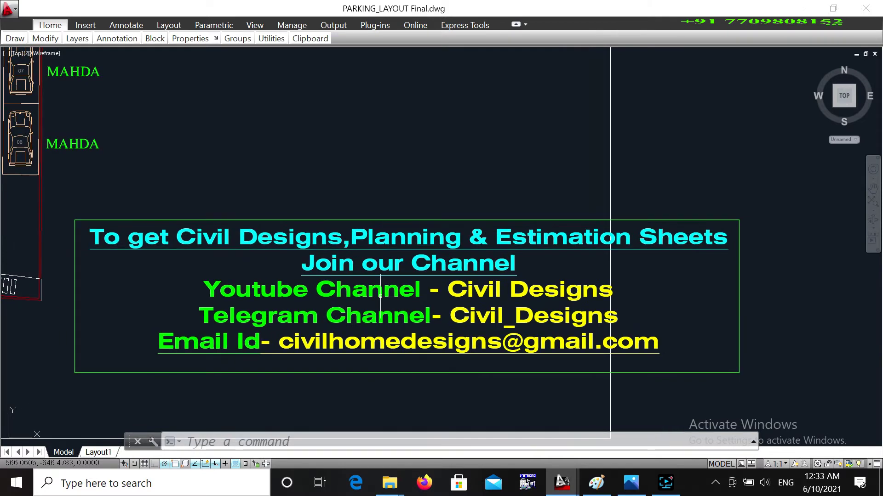
{"action": "middle_click_drag", "start_coordinate": [261, 303], "coordinate": [423, 278]}
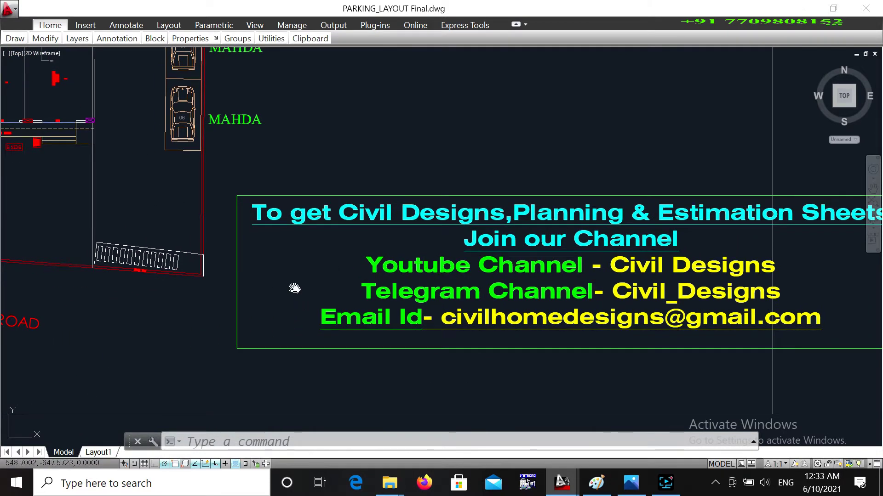
{"action": "middle_click_drag", "start_coordinate": [295, 288], "coordinate": [370, 282]}
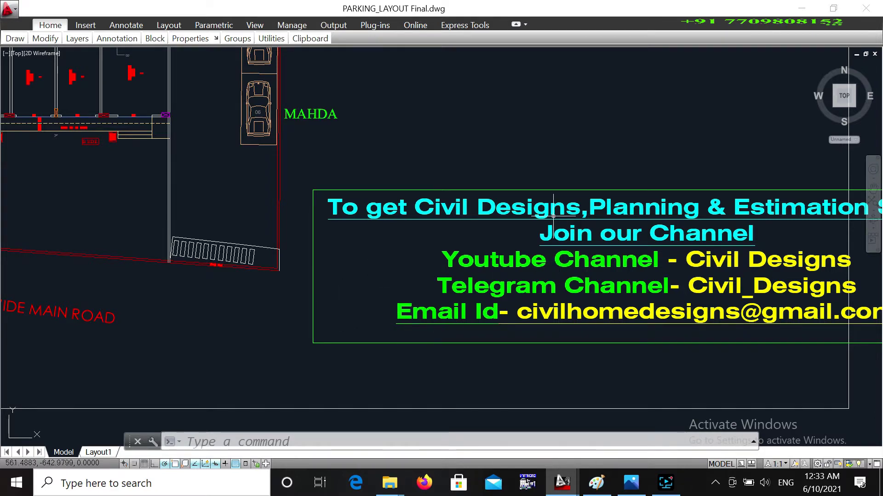
{"action": "middle_click_drag", "start_coordinate": [387, 214], "coordinate": [646, 214]}
{"action": "middle_click_drag", "start_coordinate": [358, 211], "coordinate": [382, 306]}
{"action": "scroll", "coordinate": [371, 273], "scroll_direction": "up", "scroll_amount": 1}
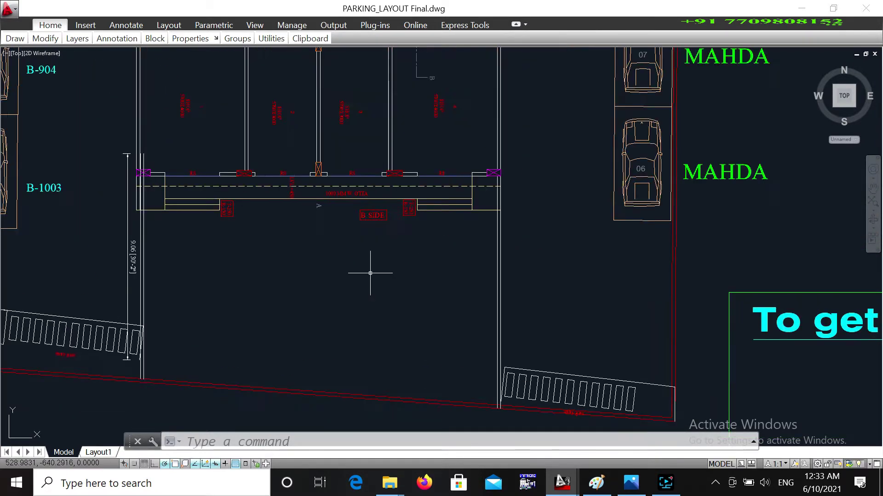
{"action": "middle_click_drag", "start_coordinate": [391, 247], "coordinate": [407, 343]}
{"action": "scroll", "coordinate": [374, 236], "scroll_direction": "up", "scroll_amount": 2}
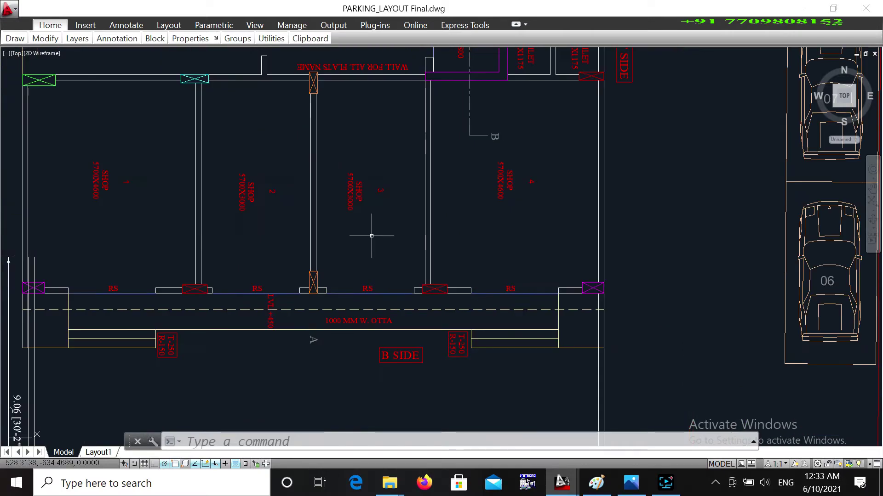
{"action": "middle_click_drag", "start_coordinate": [382, 250], "coordinate": [424, 311]}
{"action": "middle_click_drag", "start_coordinate": [417, 258], "coordinate": [427, 207]}
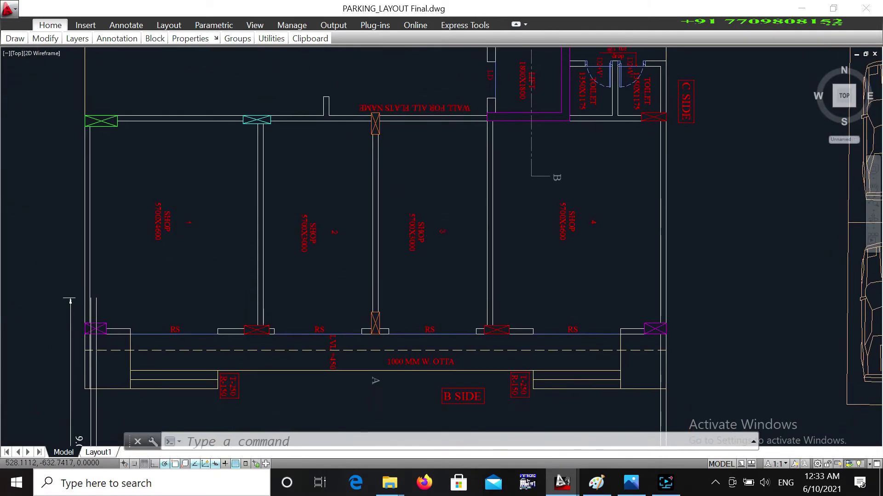
Step: Examine parking bays 01 to 05, the staircase and the lift area behind the shop units
{"action": "scroll", "coordinate": [428, 213], "scroll_direction": "down", "scroll_amount": 2}
{"action": "middle_click_drag", "start_coordinate": [368, 253], "coordinate": [217, 371]}
{"action": "scroll", "coordinate": [299, 283], "scroll_direction": "up", "scroll_amount": 4}
{"action": "scroll", "coordinate": [300, 284], "scroll_direction": "down", "scroll_amount": 4}
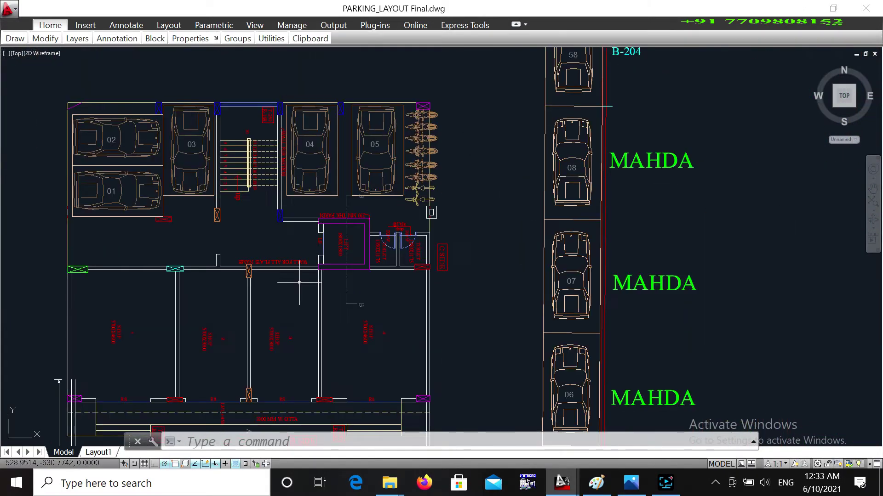
{"action": "middle_click_drag", "start_coordinate": [305, 282], "coordinate": [378, 250]}
{"action": "scroll", "coordinate": [378, 251], "scroll_direction": "down", "scroll_amount": 2}
{"action": "mouse_move", "coordinate": [234, 275]}
{"action": "middle_mouse_down"}
{"action": "mouse_move", "coordinate": [373, 276]}
{"action": "mouse_move", "coordinate": [315, 297]}
{"action": "middle_mouse_up"}
{"action": "scroll", "coordinate": [372, 275], "scroll_direction": "up", "scroll_amount": 3}
{"action": "middle_click_drag", "start_coordinate": [375, 252], "coordinate": [371, 360]}
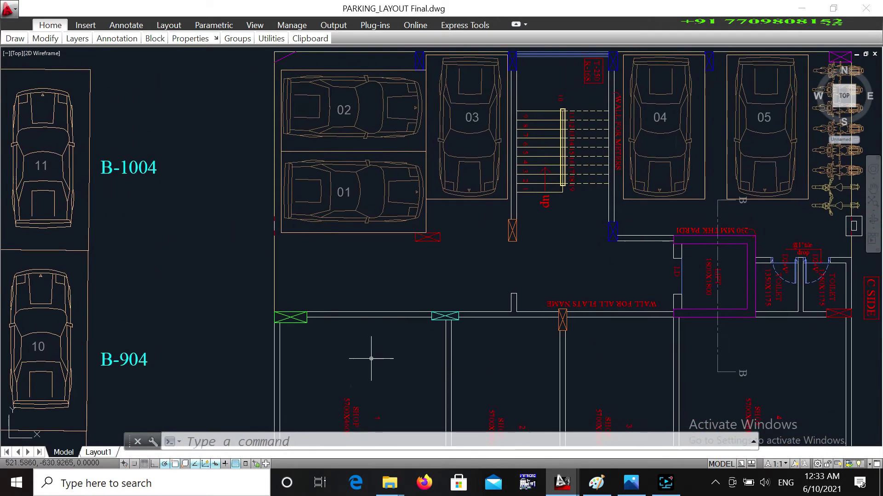
{"action": "middle_click_drag", "start_coordinate": [425, 283], "coordinate": [416, 370]}
{"action": "middle_click_drag", "start_coordinate": [411, 285], "coordinate": [425, 172]}
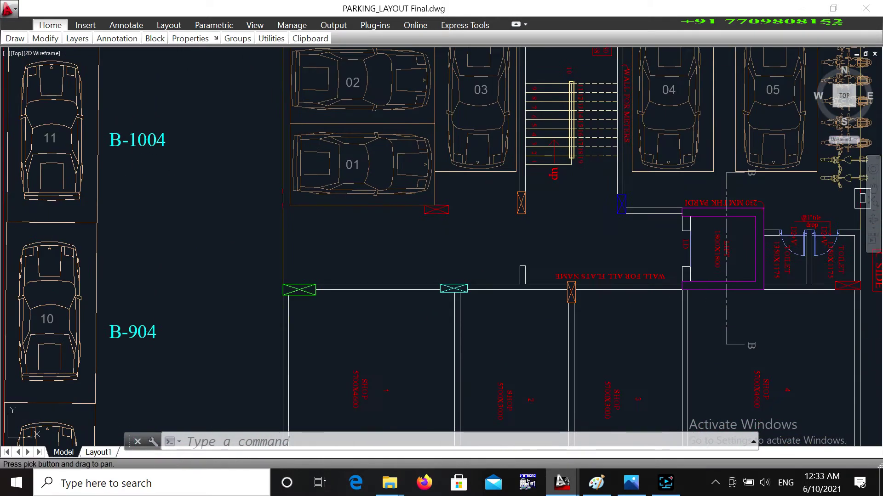
{"action": "mouse_move", "coordinate": [443, 282]}
{"action": "middle_mouse_down"}
{"action": "mouse_move", "coordinate": [443, 217]}
{"action": "mouse_move", "coordinate": [442, 237]}
{"action": "middle_mouse_up"}
{"action": "scroll", "coordinate": [442, 236], "scroll_direction": "up", "scroll_amount": 2}
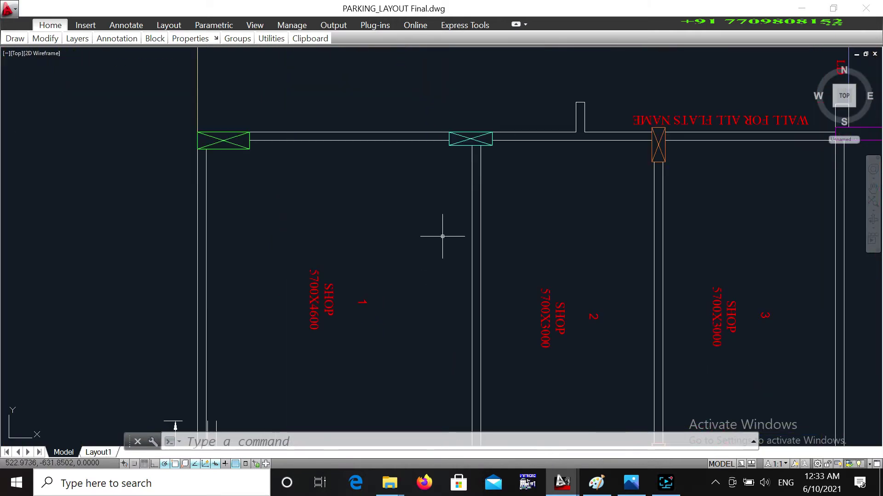
{"action": "scroll", "coordinate": [439, 276], "scroll_direction": "down", "scroll_amount": 4}
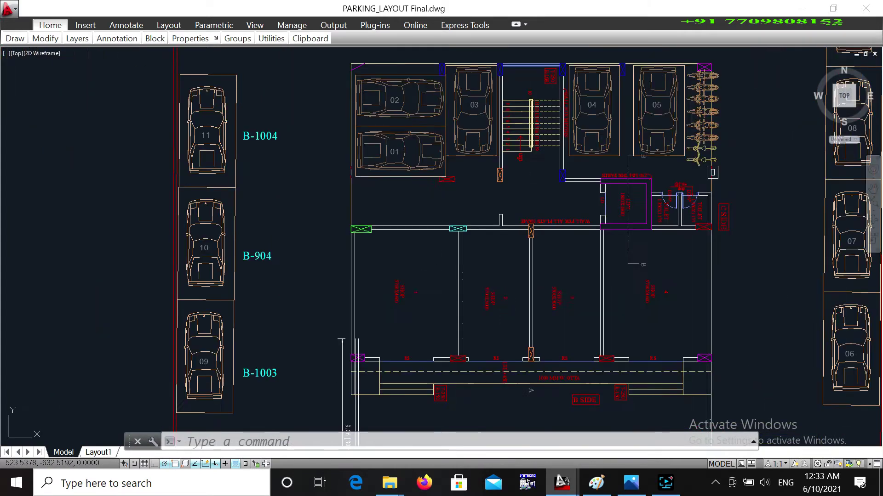
Step: Examine the plot's front boundary along the 18.0 m wide main road and the slatted strip at its corner
{"action": "scroll", "coordinate": [421, 313], "scroll_direction": "down", "scroll_amount": 2}
{"action": "middle_click_drag", "start_coordinate": [393, 399], "coordinate": [435, 207]}
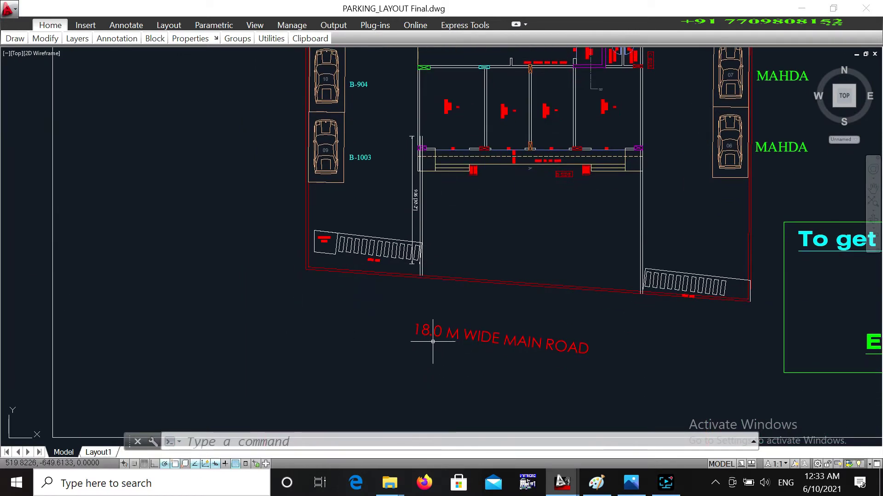
{"action": "middle_click_drag", "start_coordinate": [605, 349], "coordinate": [606, 387]}
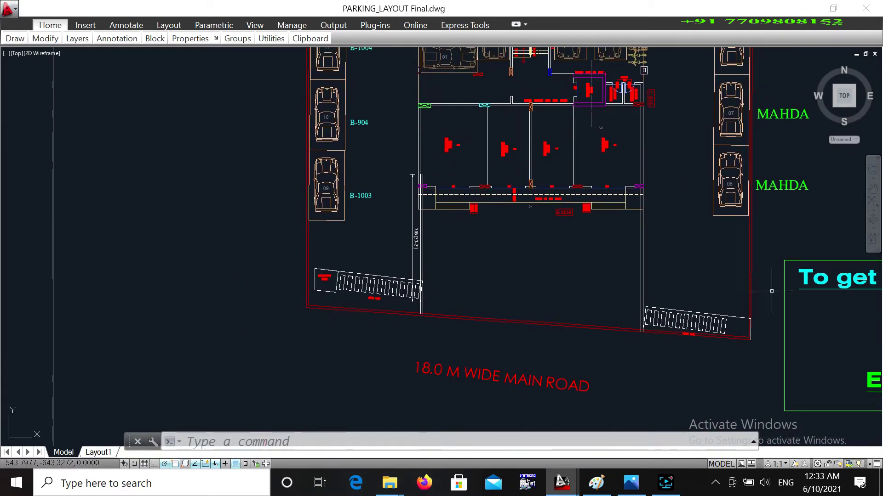
{"action": "scroll", "coordinate": [719, 345], "scroll_direction": "up", "scroll_amount": 7}
{"action": "scroll", "coordinate": [608, 308], "scroll_direction": "down", "scroll_amount": 3}
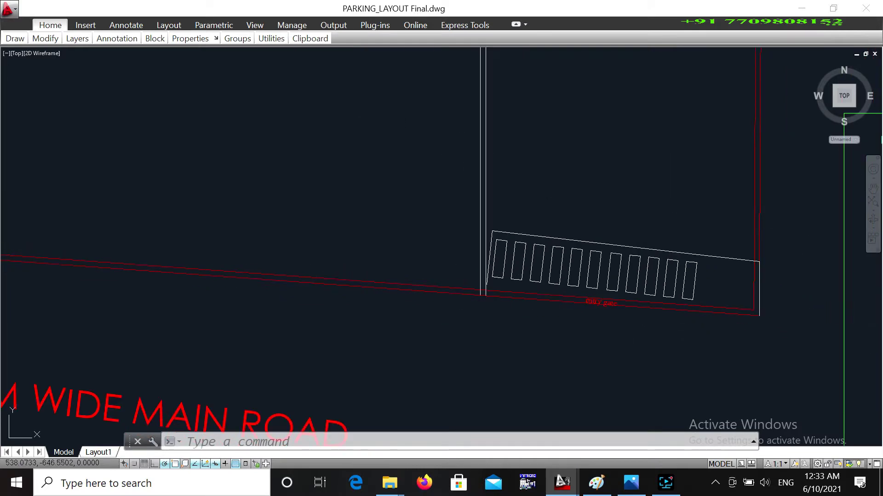
Step: Examine the 1000 mm wide otta and entry steps on the B side, together with the four shops behind it
{"action": "mouse_move", "coordinate": [478, 234]}
{"action": "middle_mouse_down"}
{"action": "mouse_move", "coordinate": [564, 380]}
{"action": "mouse_move", "coordinate": [599, 407]}
{"action": "middle_mouse_up"}
{"action": "mouse_move", "coordinate": [439, 317]}
{"action": "middle_mouse_down"}
{"action": "mouse_move", "coordinate": [519, 259]}
{"action": "mouse_move", "coordinate": [545, 333]}
{"action": "middle_mouse_up"}
{"action": "scroll", "coordinate": [559, 254], "scroll_direction": "up", "scroll_amount": 2}
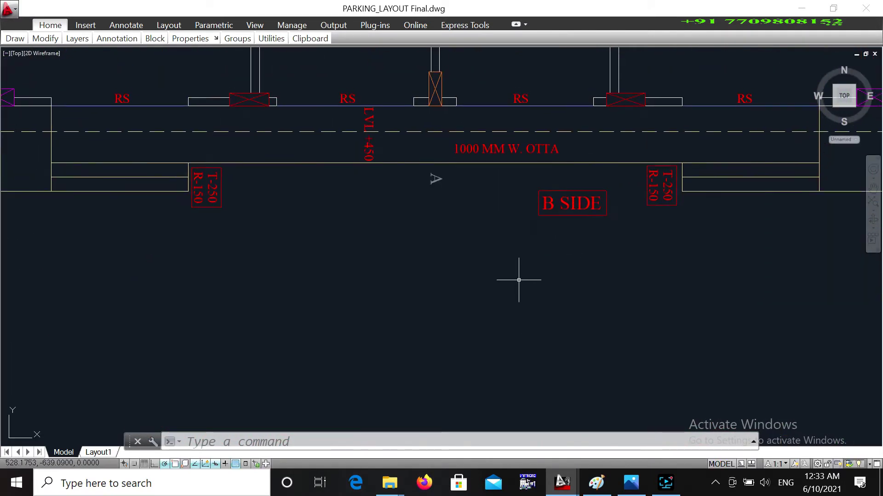
{"action": "scroll", "coordinate": [518, 280], "scroll_direction": "down", "scroll_amount": 1}
{"action": "middle_click_drag", "start_coordinate": [532, 257], "coordinate": [525, 345]}
{"action": "scroll", "coordinate": [512, 295], "scroll_direction": "down", "scroll_amount": 2}
{"action": "scroll", "coordinate": [494, 179], "scroll_direction": "up", "scroll_amount": 2}
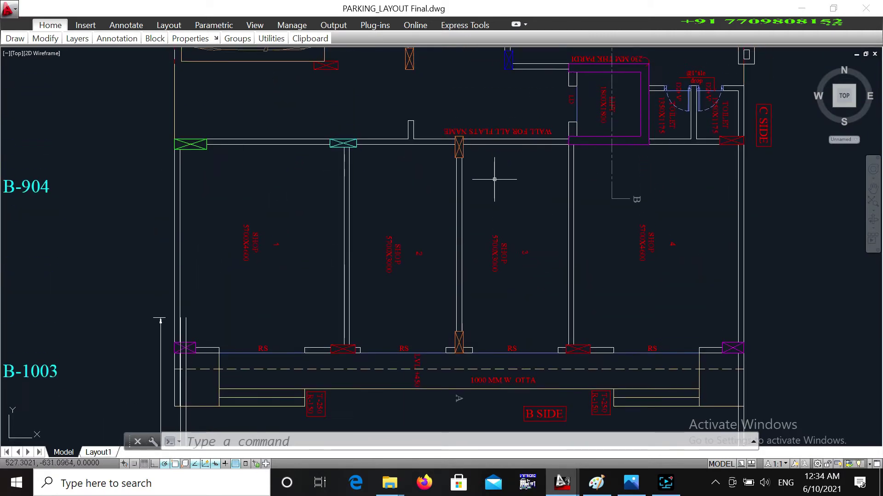
{"action": "middle_click_drag", "start_coordinate": [546, 280], "coordinate": [663, 297]}
{"action": "scroll", "coordinate": [664, 297], "scroll_direction": "down", "scroll_amount": 2}
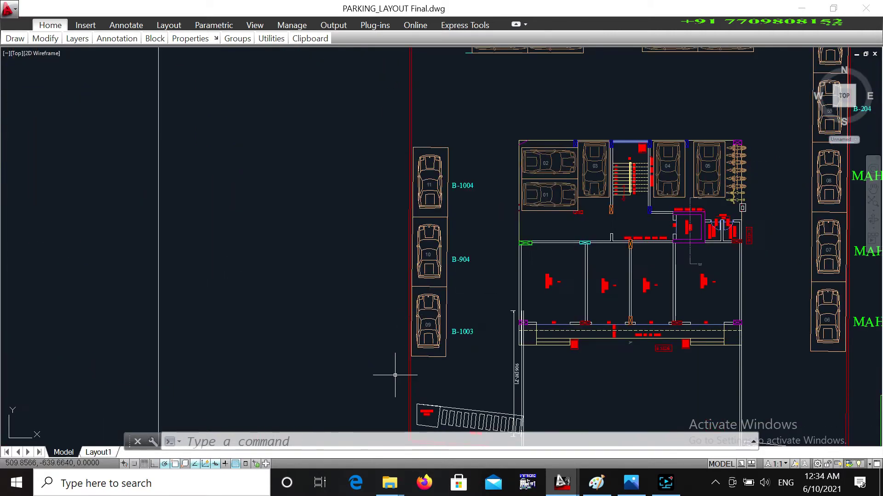
Step: Examine the 1800x1800 lift, toilets, meter wall and two-wheeler parking around bays 04 and 05
{"action": "middle_click_drag", "start_coordinate": [574, 187], "coordinate": [448, 239]}
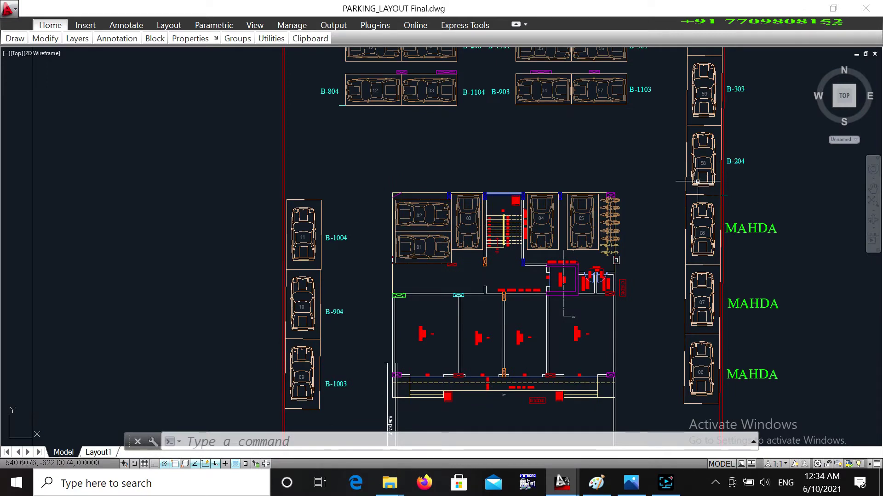
{"action": "middle_click_drag", "start_coordinate": [698, 184], "coordinate": [698, 229]}
{"action": "scroll", "coordinate": [572, 332], "scroll_direction": "up", "scroll_amount": 2}
{"action": "middle_click_drag", "start_coordinate": [534, 319], "coordinate": [563, 349]}
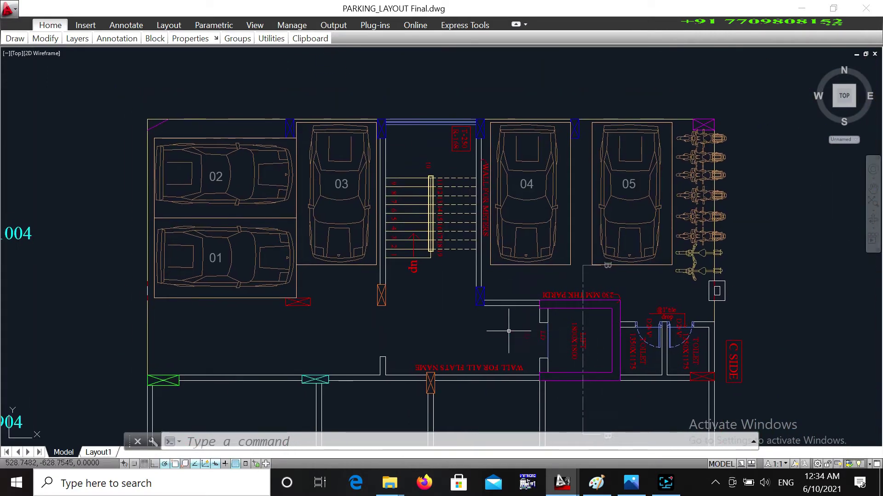
{"action": "middle_click_drag", "start_coordinate": [507, 306], "coordinate": [516, 232]}
{"action": "scroll", "coordinate": [516, 233], "scroll_direction": "up", "scroll_amount": 4}
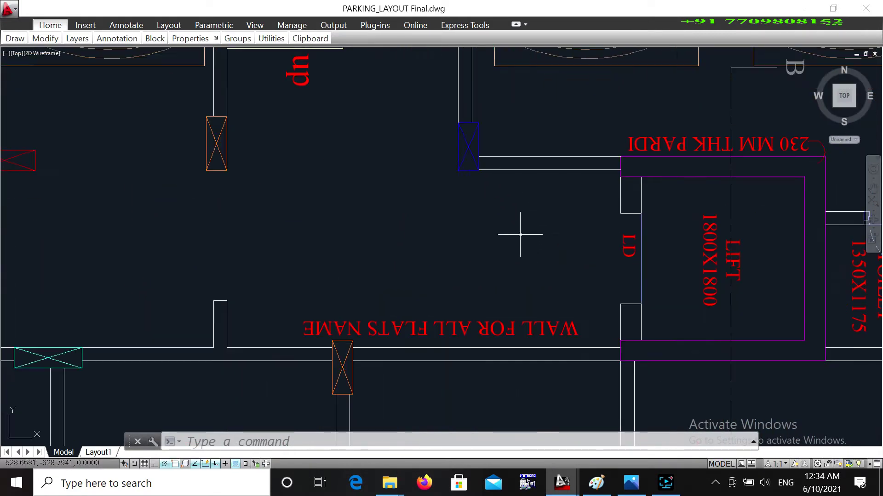
{"action": "scroll", "coordinate": [630, 252], "scroll_direction": "down", "scroll_amount": 2}
{"action": "middle_click_drag", "start_coordinate": [630, 252], "coordinate": [634, 345]}
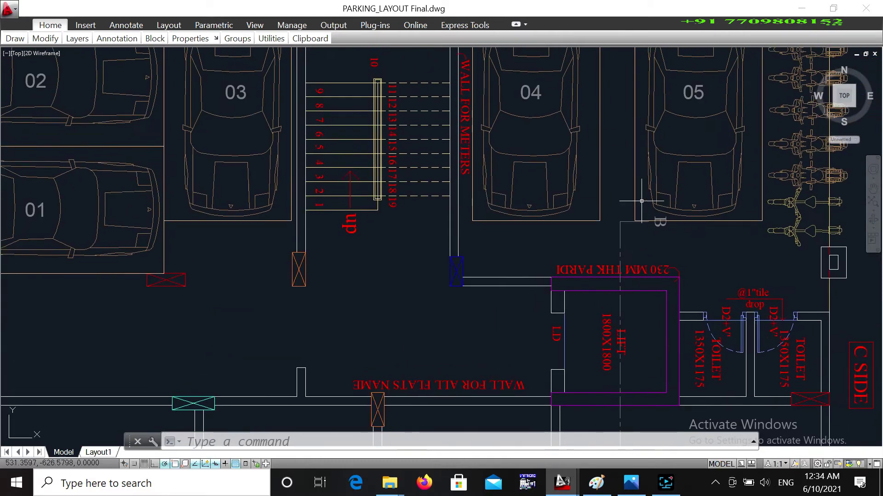
{"action": "scroll", "coordinate": [640, 252], "scroll_direction": "down", "scroll_amount": 3}
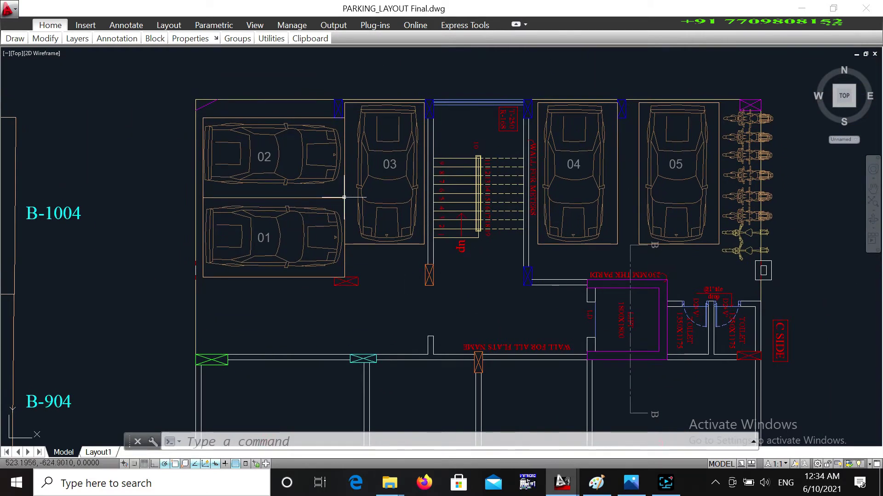
Step: Examine the B building's car parking rows around bays 12 to 14 and 31 to 36, including the columns between them
{"action": "scroll", "coordinate": [594, 161], "scroll_direction": "down", "scroll_amount": 4}
{"action": "mouse_move", "coordinate": [594, 161]}
{"action": "middle_mouse_down"}
{"action": "mouse_move", "coordinate": [589, 237]}
{"action": "mouse_move", "coordinate": [616, 262]}
{"action": "middle_mouse_up"}
{"action": "middle_click_drag", "start_coordinate": [635, 198], "coordinate": [633, 280]}
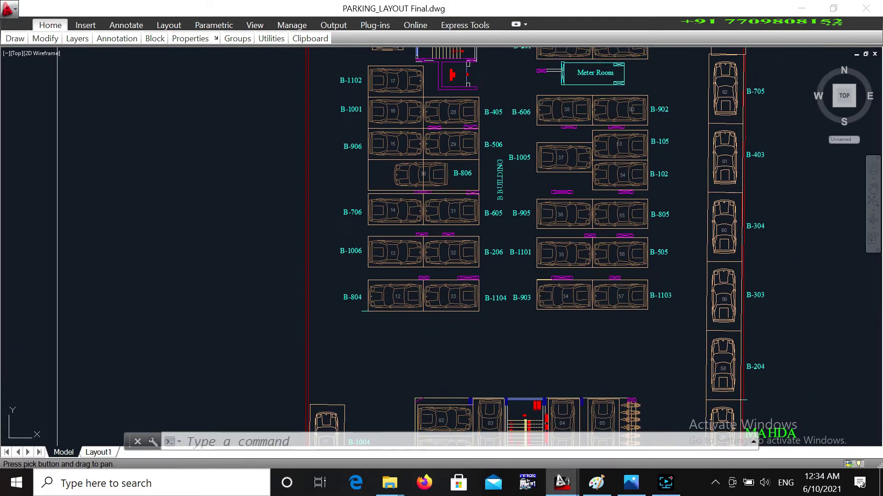
{"action": "scroll", "coordinate": [616, 260], "scroll_direction": "up", "scroll_amount": 2}
{"action": "middle_click_drag", "start_coordinate": [617, 249], "coordinate": [597, 305]}
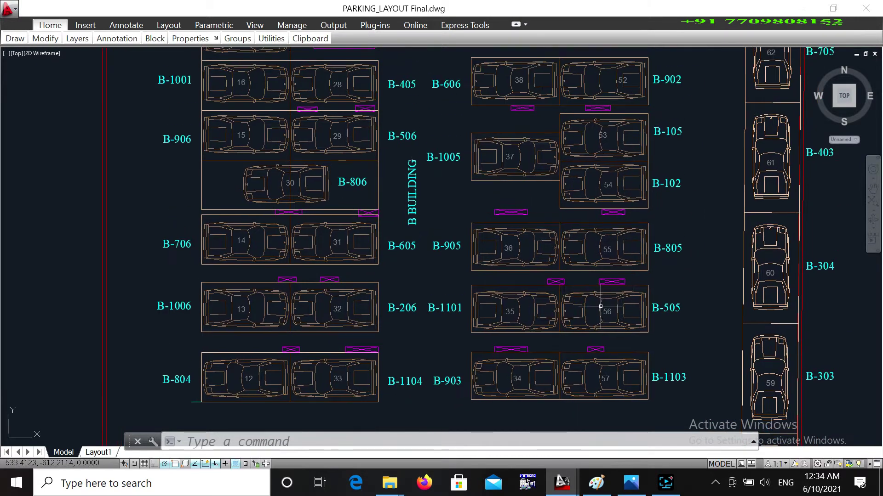
{"action": "middle_click_drag", "start_coordinate": [439, 327], "coordinate": [427, 359]}
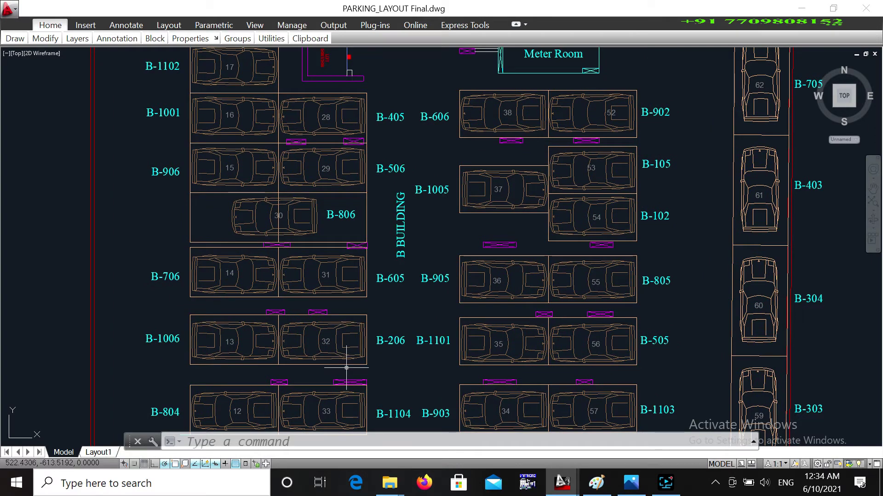
{"action": "scroll", "coordinate": [345, 379], "scroll_direction": "up", "scroll_amount": 4}
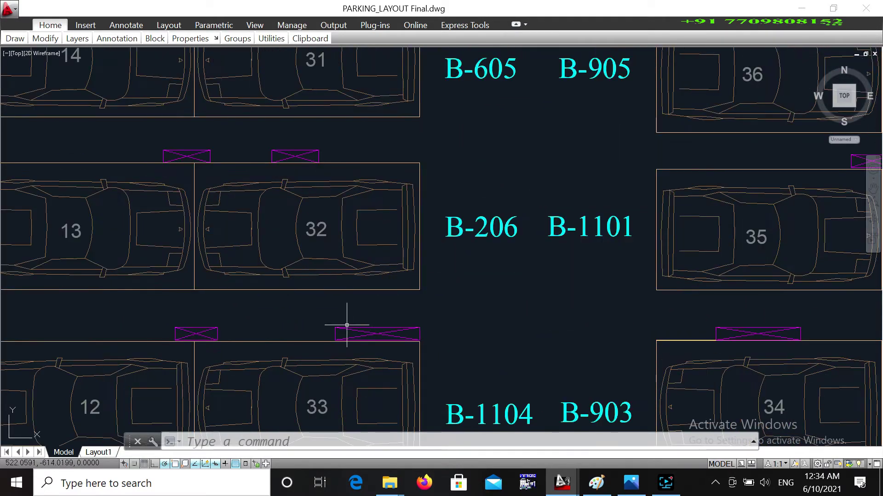
{"action": "mouse_move", "coordinate": [331, 338]}
{"action": "middle_mouse_down"}
{"action": "mouse_move", "coordinate": [331, 292]}
{"action": "mouse_move", "coordinate": [326, 325]}
{"action": "middle_mouse_up"}
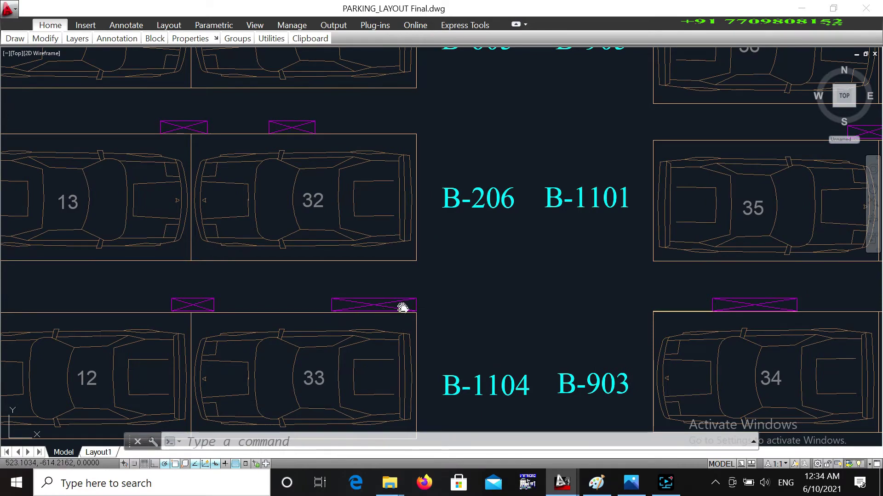
{"action": "middle_click_drag", "start_coordinate": [403, 308], "coordinate": [345, 300]}
{"action": "scroll", "coordinate": [375, 304], "scroll_direction": "down", "scroll_amount": 3}
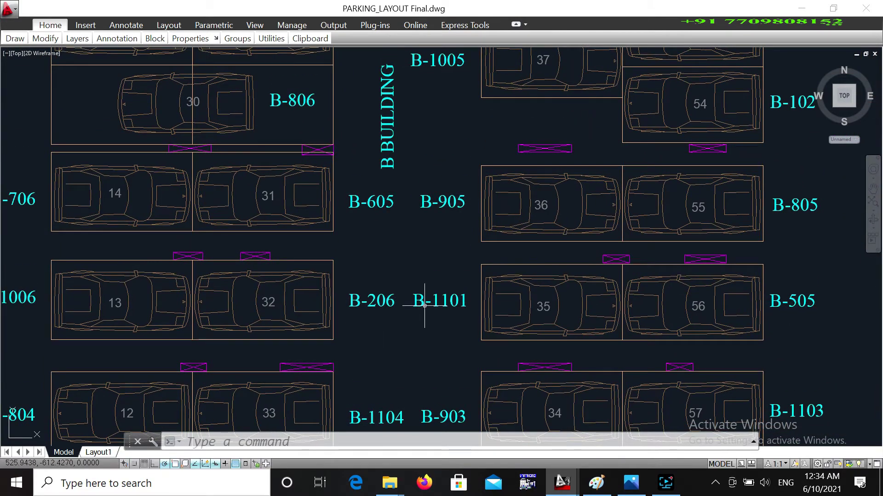
Step: Examine the B building's 1800x1800 lift beside parking bay 17 and the fire stair next to it
{"action": "mouse_move", "coordinate": [429, 296]}
{"action": "middle_mouse_down"}
{"action": "mouse_move", "coordinate": [440, 211]}
{"action": "mouse_move", "coordinate": [437, 296]}
{"action": "mouse_move", "coordinate": [389, 309]}
{"action": "mouse_move", "coordinate": [388, 390]}
{"action": "middle_mouse_up"}
{"action": "scroll", "coordinate": [451, 290], "scroll_direction": "down", "scroll_amount": 2}
{"action": "scroll", "coordinate": [390, 311], "scroll_direction": "up", "scroll_amount": 2}
{"action": "middle_click_drag", "start_coordinate": [420, 254], "coordinate": [413, 420]}
{"action": "scroll", "coordinate": [433, 285], "scroll_direction": "down", "scroll_amount": 1}
{"action": "middle_click_drag", "start_coordinate": [432, 285], "coordinate": [425, 439]}
{"action": "middle_click_drag", "start_coordinate": [380, 284], "coordinate": [440, 350]}
{"action": "scroll", "coordinate": [202, 291], "scroll_direction": "up", "scroll_amount": 6}
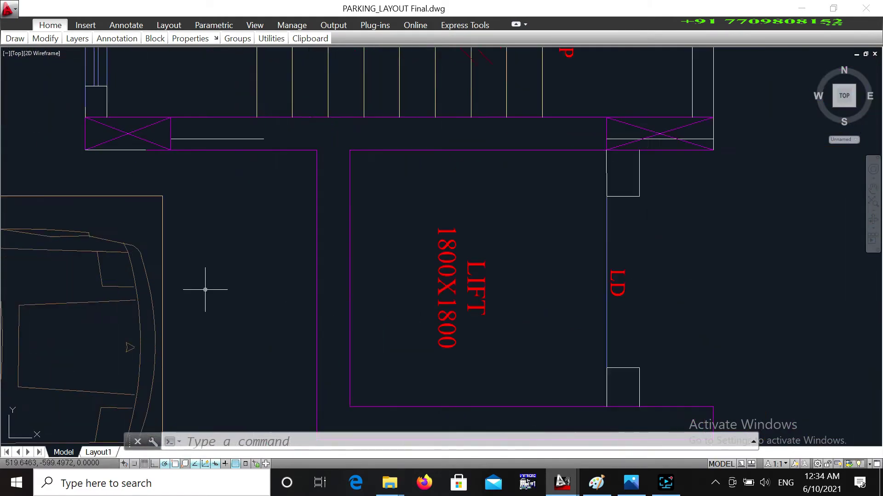
{"action": "scroll", "coordinate": [261, 290], "scroll_direction": "down", "scroll_amount": 1}
{"action": "middle_click_drag", "start_coordinate": [223, 301], "coordinate": [313, 242]}
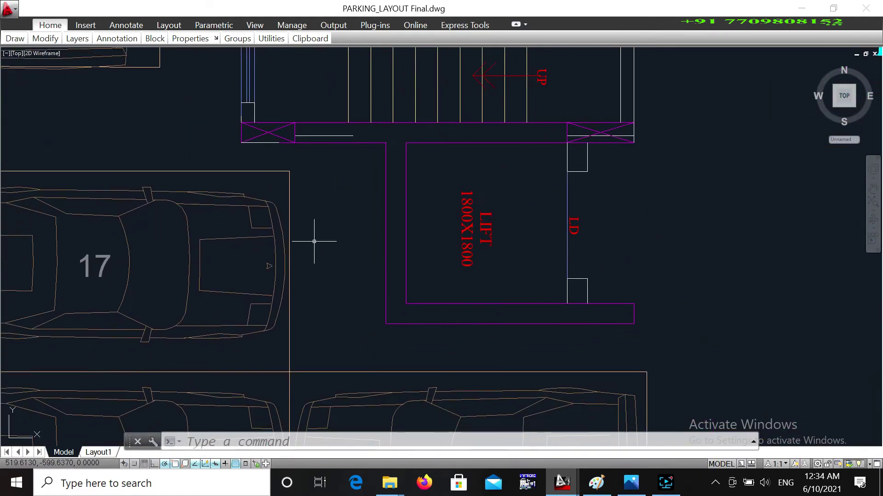
{"action": "scroll", "coordinate": [312, 244], "scroll_direction": "down", "scroll_amount": 2}
{"action": "middle_click_drag", "start_coordinate": [312, 279], "coordinate": [313, 338]}
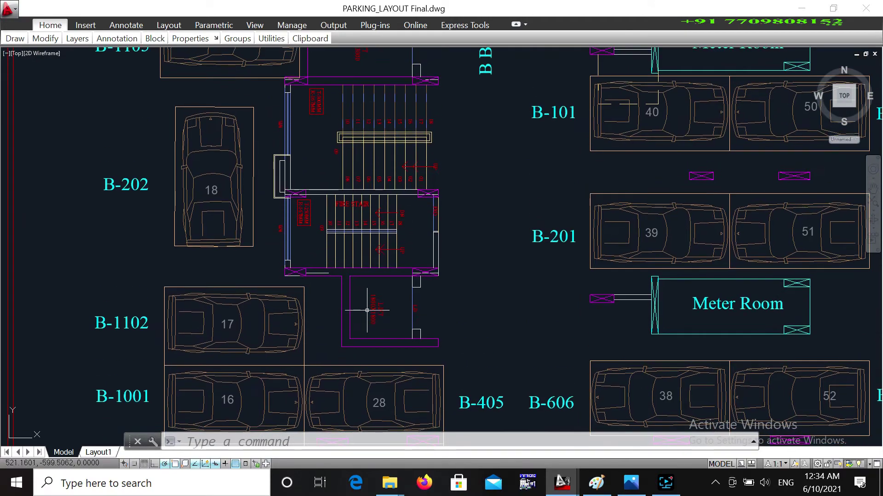
Step: Examine the B building's main staircase with its numbered treads and the passage towards bay 40 and the meter room
{"action": "middle_click_drag", "start_coordinate": [375, 249], "coordinate": [384, 334]}
{"action": "scroll", "coordinate": [381, 328], "scroll_direction": "up", "scroll_amount": 2}
{"action": "scroll", "coordinate": [367, 301], "scroll_direction": "up", "scroll_amount": 2}
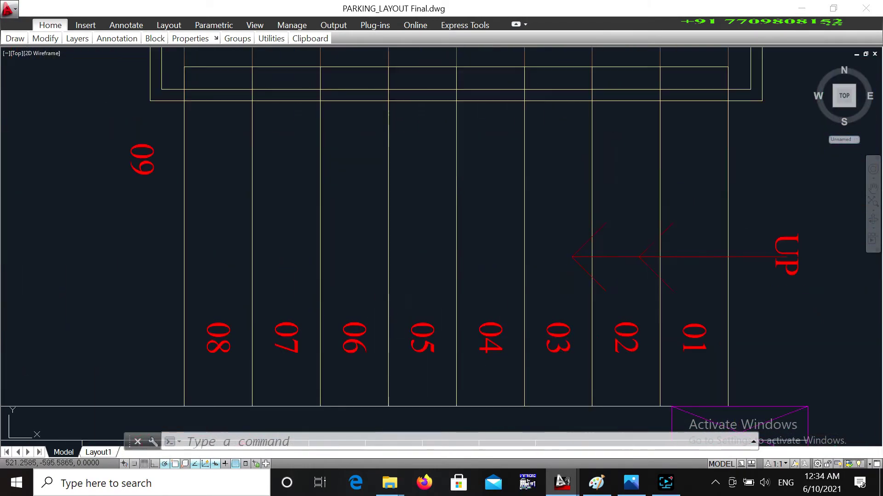
{"action": "middle_click_drag", "start_coordinate": [375, 281], "coordinate": [351, 356]}
{"action": "scroll", "coordinate": [429, 278], "scroll_direction": "down", "scroll_amount": 1}
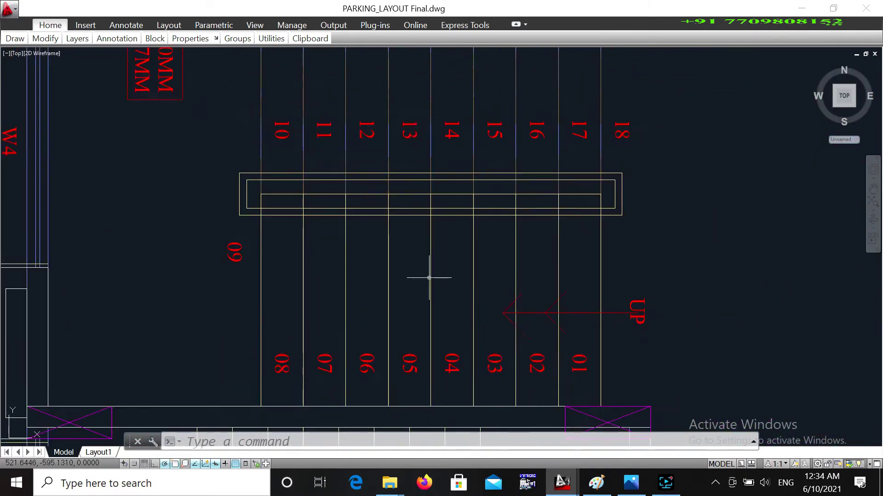
{"action": "middle_click_drag", "start_coordinate": [511, 257], "coordinate": [221, 316]}
{"action": "scroll", "coordinate": [221, 316], "scroll_direction": "down", "scroll_amount": 1}
{"action": "scroll", "coordinate": [360, 307], "scroll_direction": "down", "scroll_amount": 1}
{"action": "middle_click_drag", "start_coordinate": [396, 308], "coordinate": [332, 316]}
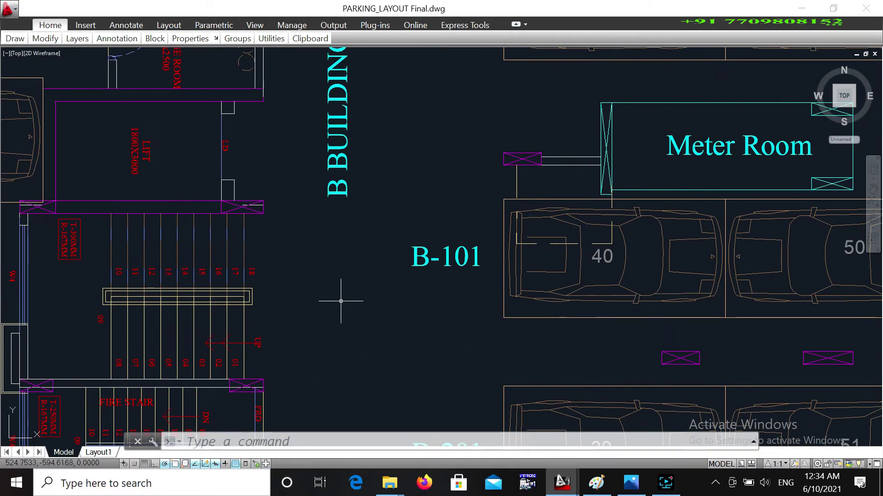
Step: Examine the parking rows and dashed parking bays between the B and C buildings
{"action": "scroll", "coordinate": [385, 211], "scroll_direction": "down", "scroll_amount": 2}
{"action": "mouse_move", "coordinate": [386, 193]}
{"action": "middle_mouse_down"}
{"action": "mouse_move", "coordinate": [385, 248]}
{"action": "mouse_move", "coordinate": [405, 272]}
{"action": "mouse_move", "coordinate": [400, 366]}
{"action": "middle_mouse_up"}
{"action": "mouse_move", "coordinate": [378, 140]}
{"action": "middle_mouse_down"}
{"action": "mouse_move", "coordinate": [378, 242]}
{"action": "mouse_move", "coordinate": [359, 261]}
{"action": "middle_mouse_up"}
{"action": "scroll", "coordinate": [379, 243], "scroll_direction": "down", "scroll_amount": 3}
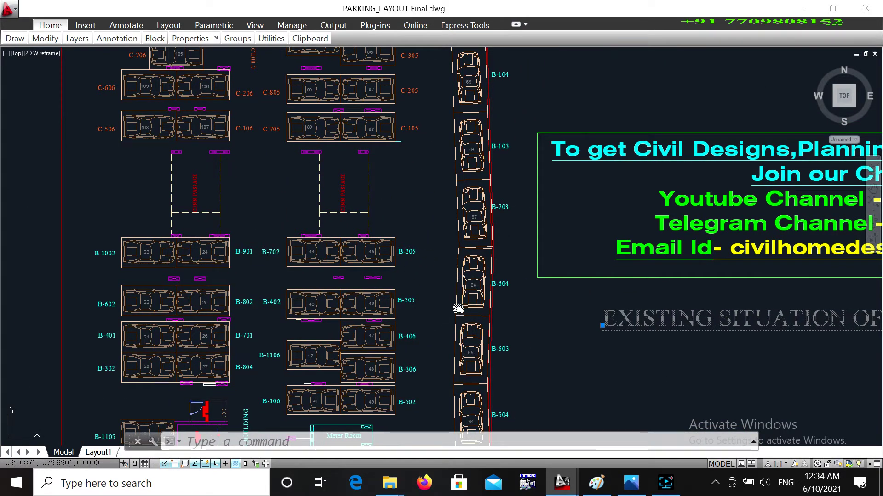
Step: Examine the two dashed connecting passages between the B and C buildings and the columns around them
{"action": "scroll", "coordinate": [340, 282], "scroll_direction": "up", "scroll_amount": 6}
{"action": "scroll", "coordinate": [322, 279], "scroll_direction": "down", "scroll_amount": 2}
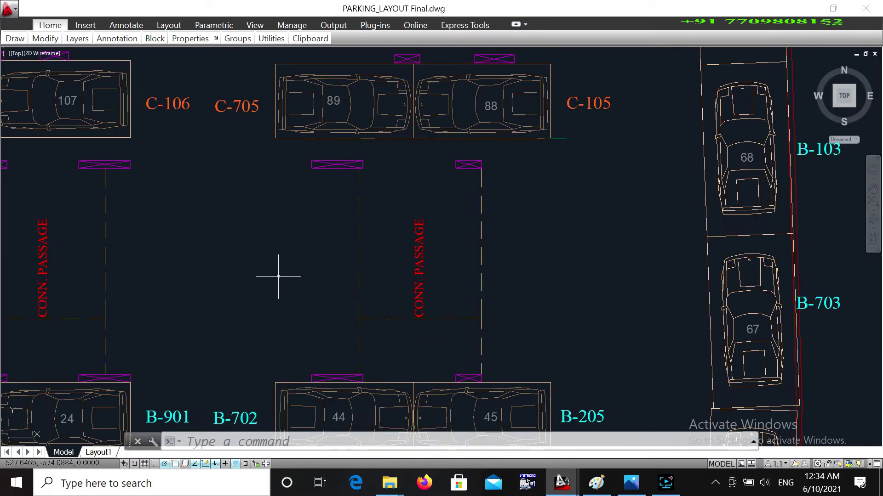
{"action": "middle_click_drag", "start_coordinate": [278, 277], "coordinate": [355, 277]}
{"action": "scroll", "coordinate": [299, 280], "scroll_direction": "down", "scroll_amount": 2}
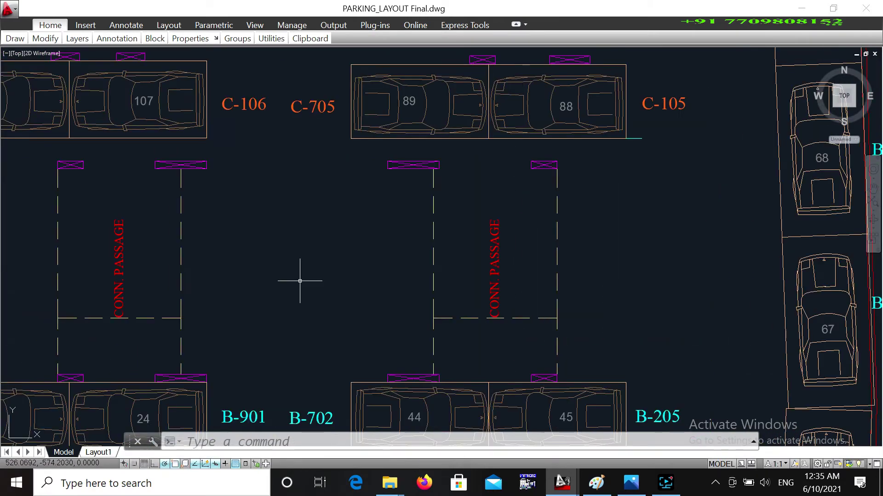
{"action": "mouse_move", "coordinate": [306, 268]}
{"action": "middle_mouse_down"}
{"action": "mouse_move", "coordinate": [396, 262]}
{"action": "mouse_move", "coordinate": [443, 377]}
{"action": "middle_mouse_up"}
Step: Examine the C building's parking rows around bays 84 to 92 and 103 to 112
{"action": "scroll", "coordinate": [441, 270], "scroll_direction": "down", "scroll_amount": 1}
{"action": "scroll", "coordinate": [457, 277], "scroll_direction": "down", "scroll_amount": 1}
{"action": "middle_click_drag", "start_coordinate": [453, 256], "coordinate": [423, 355]}
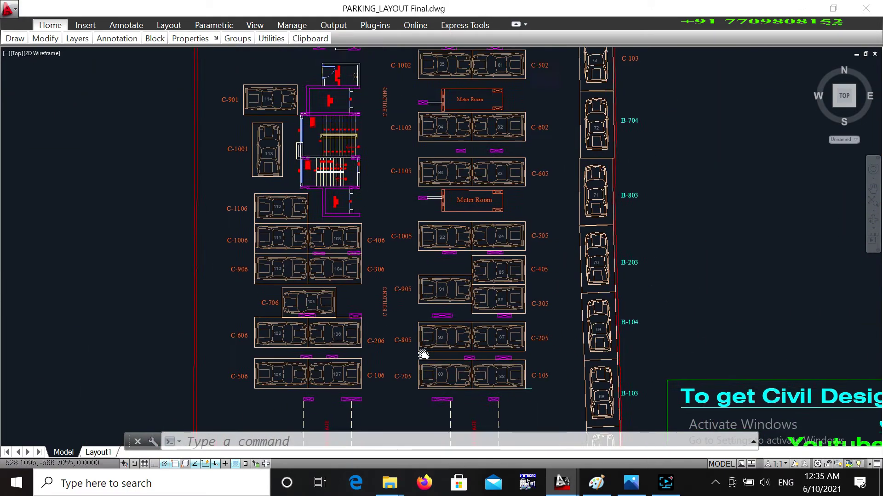
{"action": "scroll", "coordinate": [421, 327], "scroll_direction": "up", "scroll_amount": 2}
{"action": "middle_click_drag", "start_coordinate": [414, 309], "coordinate": [433, 248]}
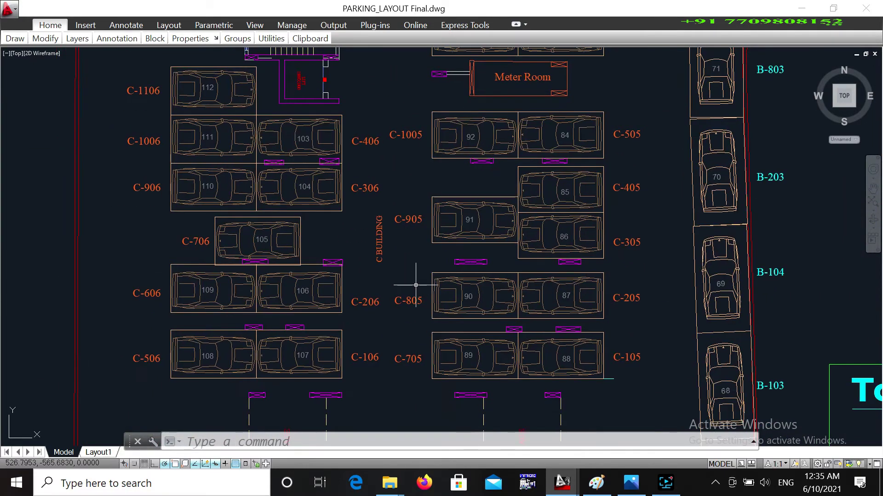
{"action": "scroll", "coordinate": [415, 285], "scroll_direction": "up", "scroll_amount": 1}
{"action": "middle_click_drag", "start_coordinate": [408, 275], "coordinate": [365, 371]}
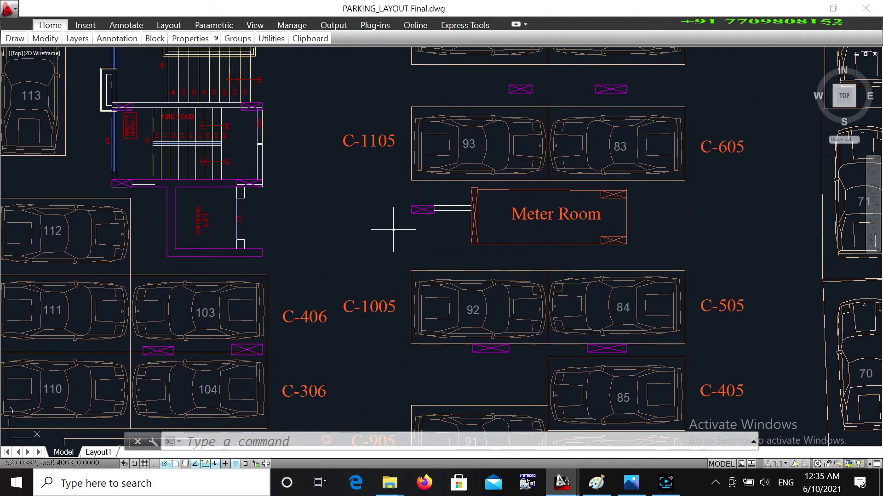
Step: Examine the C building's meter room beside bays 83 and 93 and the adjacent stair and lift
{"action": "middle_click_drag", "start_coordinate": [544, 343], "coordinate": [568, 279]}
{"action": "mouse_move", "coordinate": [409, 92]}
{"action": "middle_mouse_down"}
{"action": "mouse_move", "coordinate": [404, 291]}
{"action": "mouse_move", "coordinate": [393, 345]}
{"action": "middle_mouse_up"}
{"action": "scroll", "coordinate": [394, 307], "scroll_direction": "down", "scroll_amount": 2}
{"action": "middle_click_drag", "start_coordinate": [405, 301], "coordinate": [375, 421]}
{"action": "middle_click_drag", "start_coordinate": [315, 256], "coordinate": [192, 98]}
Step: Examine the existing parking situation title and the notes on available car parking beside the layout
{"action": "scroll", "coordinate": [191, 97], "scroll_direction": "down", "scroll_amount": 2}
{"action": "middle_click_drag", "start_coordinate": [371, 256], "coordinate": [399, 109]}
{"action": "scroll", "coordinate": [437, 270], "scroll_direction": "down", "scroll_amount": 2}
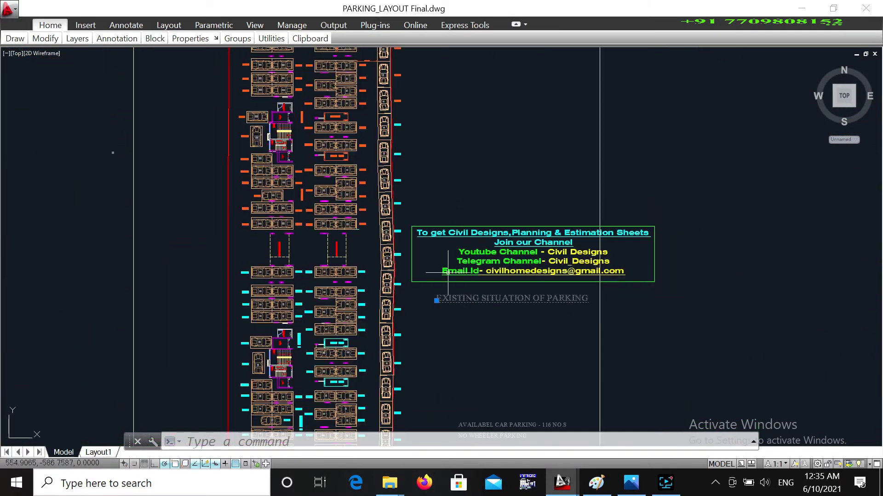
{"action": "mouse_move", "coordinate": [465, 425]}
{"action": "middle_mouse_down"}
{"action": "mouse_move", "coordinate": [490, 134]}
{"action": "mouse_move", "coordinate": [496, 193]}
{"action": "middle_mouse_up"}
{"action": "scroll", "coordinate": [490, 147], "scroll_direction": "up", "scroll_amount": 4}
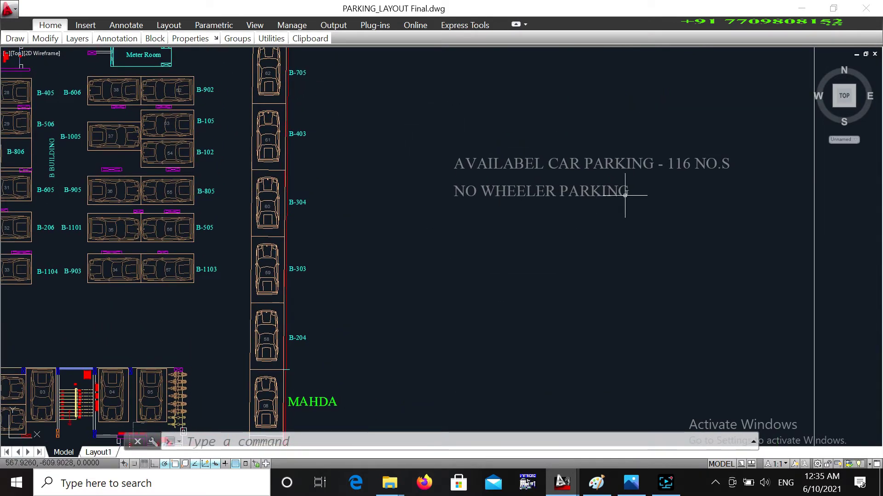
{"action": "mouse_move", "coordinate": [471, 223]}
{"action": "middle_mouse_down"}
{"action": "mouse_move", "coordinate": [507, 230]}
{"action": "mouse_move", "coordinate": [482, 359]}
{"action": "middle_mouse_up"}
{"action": "scroll", "coordinate": [494, 252], "scroll_direction": "down", "scroll_amount": 2}
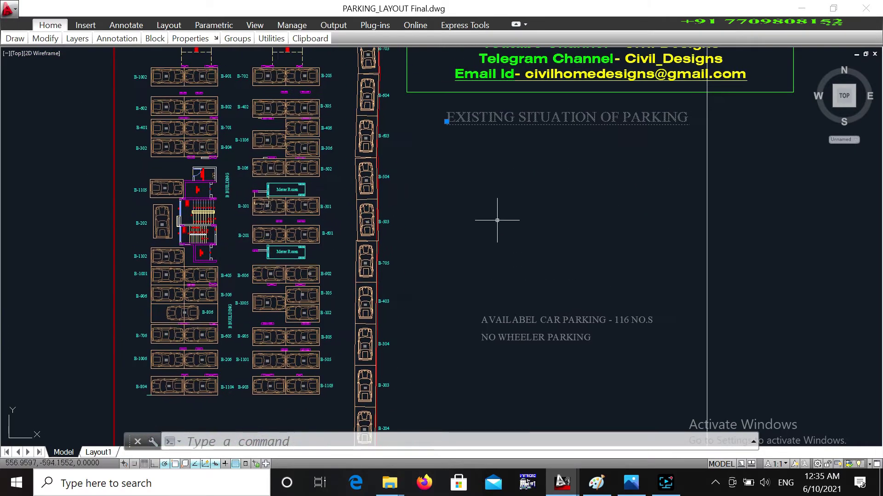
Step: Examine the parking block beyond the C building, covering bays 119 to 139 beside the transformer
{"action": "mouse_move", "coordinate": [497, 201]}
{"action": "middle_mouse_down"}
{"action": "mouse_move", "coordinate": [468, 318]}
{"action": "mouse_move", "coordinate": [452, 341]}
{"action": "middle_mouse_up"}
{"action": "middle_click_drag", "start_coordinate": [342, 228], "coordinate": [350, 340]}
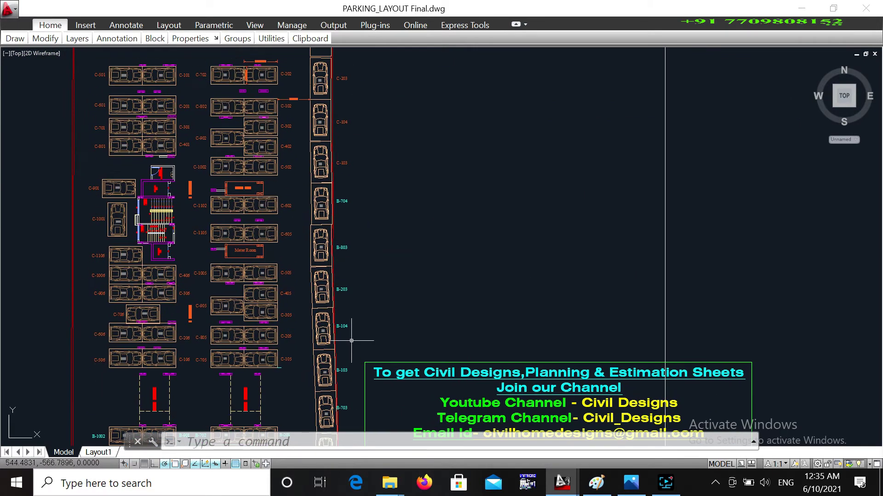
{"action": "middle_click_drag", "start_coordinate": [321, 168], "coordinate": [344, 348]}
{"action": "scroll", "coordinate": [245, 232], "scroll_direction": "up", "scroll_amount": 2}
{"action": "middle_click_drag", "start_coordinate": [246, 232], "coordinate": [278, 334]}
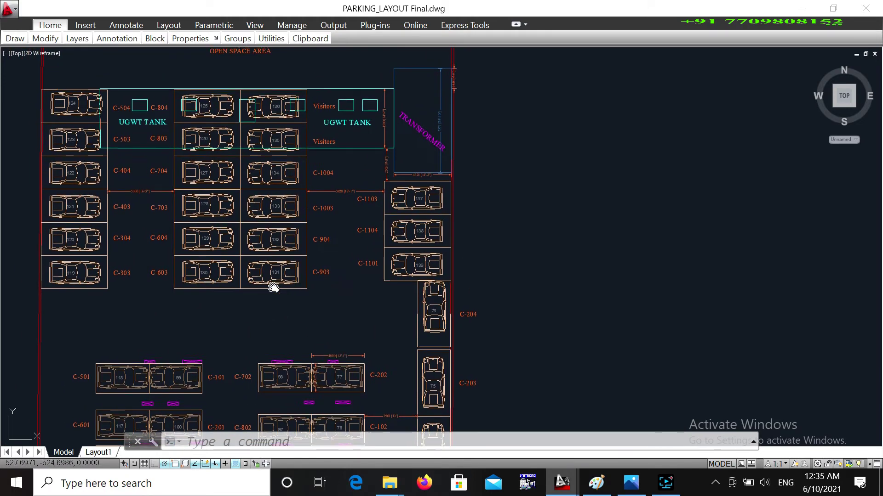
{"action": "scroll", "coordinate": [269, 283], "scroll_direction": "down", "scroll_amount": 1}
{"action": "scroll", "coordinate": [262, 278], "scroll_direction": "up", "scroll_amount": 3}
{"action": "middle_click_drag", "start_coordinate": [259, 279], "coordinate": [294, 225]}
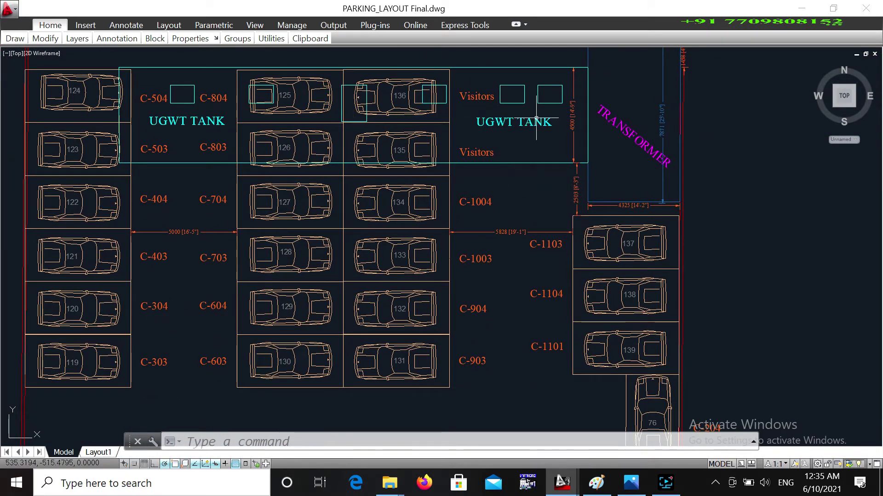
Step: Examine the underground water tank outline and the visitors' parking bays 135 and 136 over it
{"action": "scroll", "coordinate": [536, 118], "scroll_direction": "up", "scroll_amount": 4}
{"action": "middle_click_drag", "start_coordinate": [402, 72], "coordinate": [403, 170]}
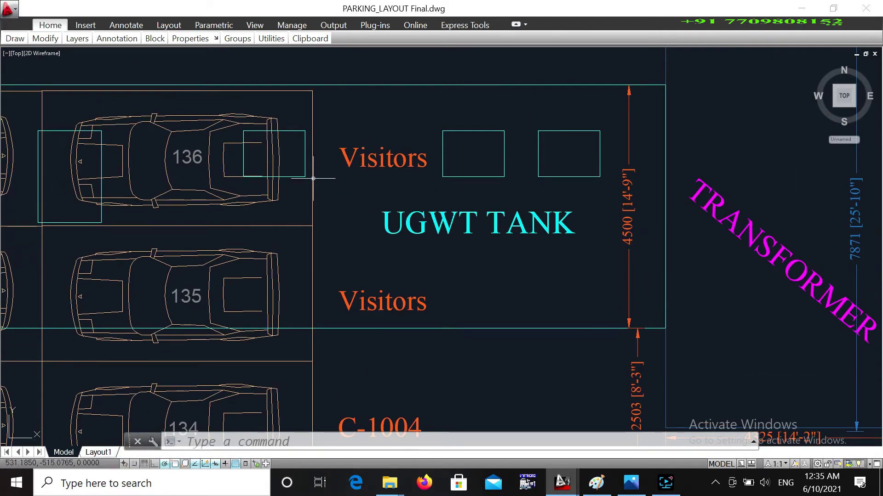
{"action": "middle_click_drag", "start_coordinate": [309, 174], "coordinate": [513, 175]}
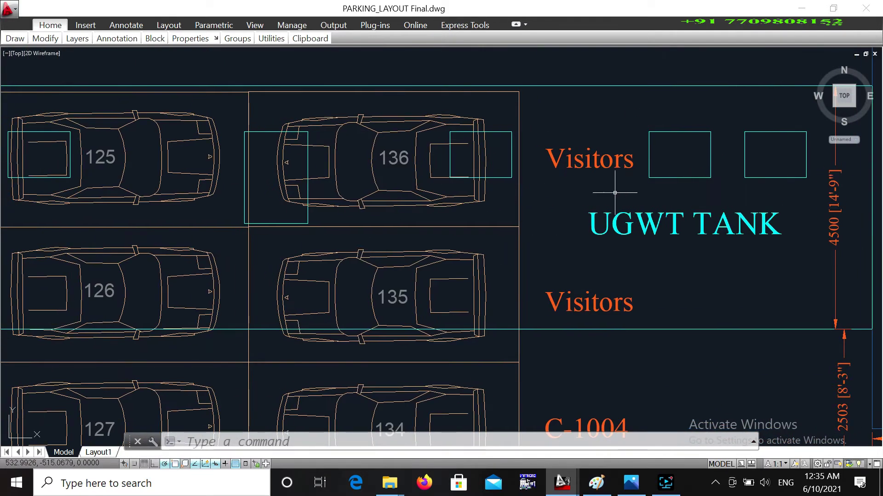
{"action": "scroll", "coordinate": [614, 193], "scroll_direction": "down", "scroll_amount": 2}
{"action": "scroll", "coordinate": [127, 206], "scroll_direction": "down", "scroll_amount": 2}
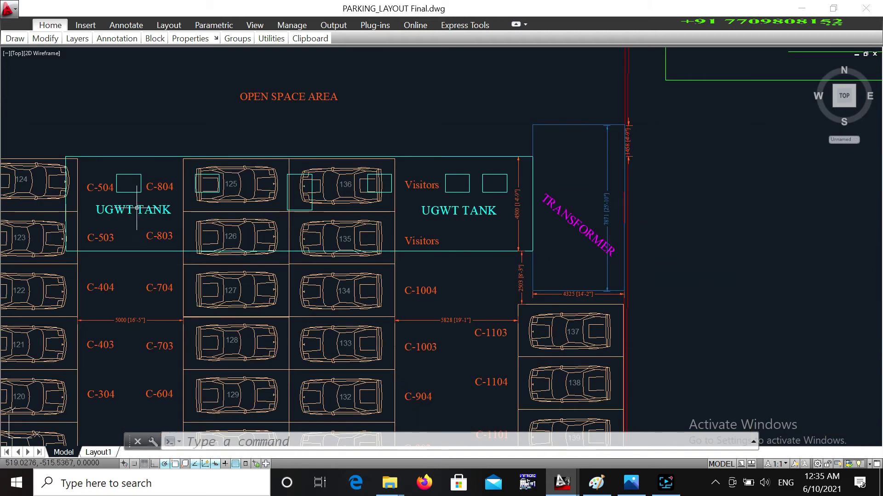
{"action": "middle_click_drag", "start_coordinate": [485, 206], "coordinate": [407, 255]}
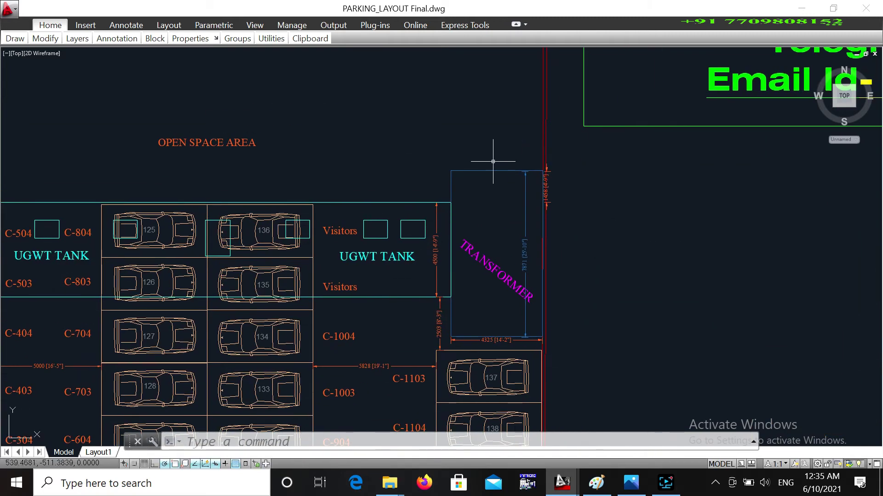
Step: Examine the transformer area and its dimensions beside the underground water tank
{"action": "scroll", "coordinate": [493, 301], "scroll_direction": "up", "scroll_amount": 4}
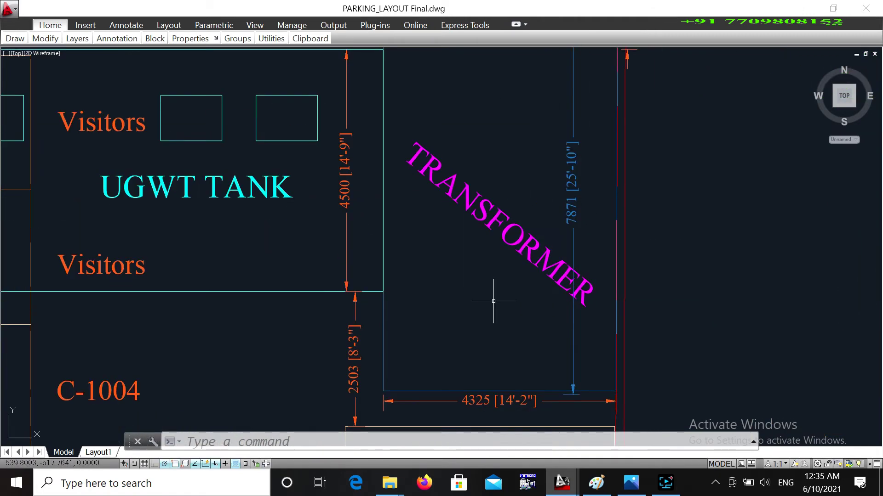
{"action": "mouse_move", "coordinate": [484, 220]}
{"action": "middle_mouse_down"}
{"action": "mouse_move", "coordinate": [489, 276]}
{"action": "mouse_move", "coordinate": [501, 274]}
{"action": "middle_mouse_up"}
{"action": "scroll", "coordinate": [485, 246], "scroll_direction": "down", "scroll_amount": 2}
{"action": "scroll", "coordinate": [502, 274], "scroll_direction": "down", "scroll_amount": 2}
{"action": "middle_click_drag", "start_coordinate": [435, 278], "coordinate": [492, 354]}
Step: Examine the open space above the parking block, including its boundary and area label
{"action": "middle_click_drag", "start_coordinate": [233, 214], "coordinate": [392, 316]}
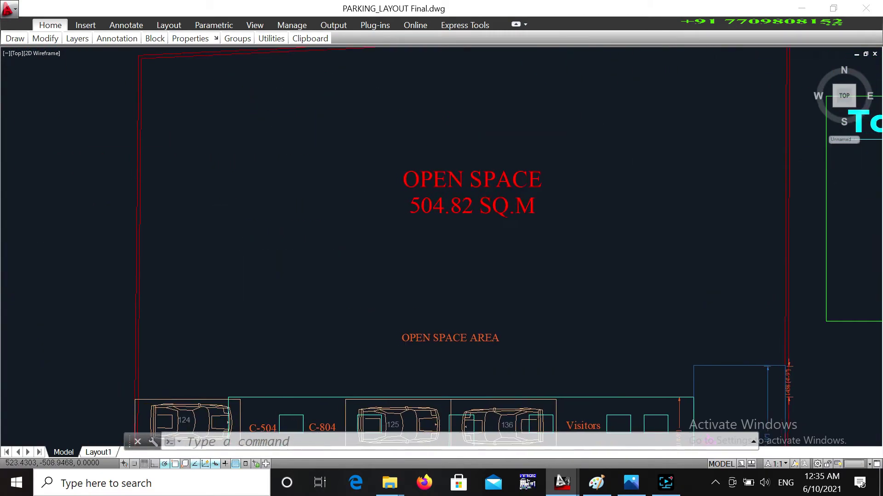
{"action": "scroll", "coordinate": [465, 257], "scroll_direction": "down", "scroll_amount": 2}
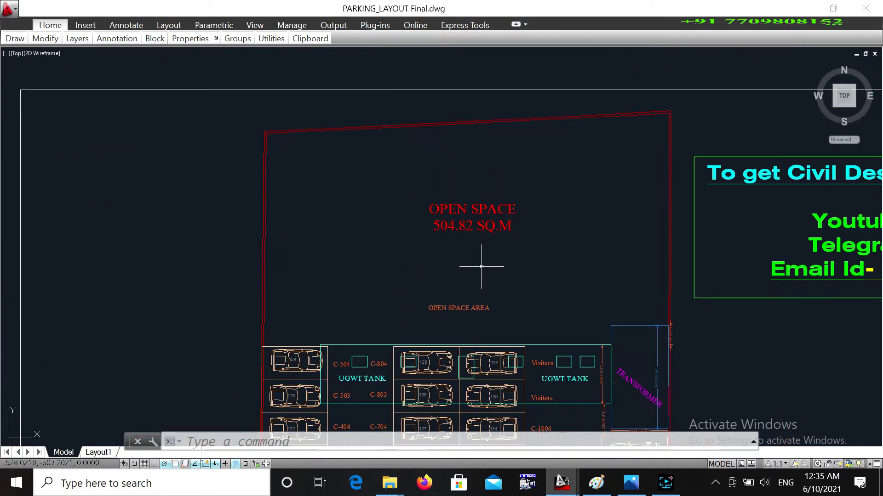
{"action": "middle_click_drag", "start_coordinate": [473, 265], "coordinate": [410, 276]}
{"action": "scroll", "coordinate": [410, 276], "scroll_direction": "up", "scroll_amount": 6}
{"action": "scroll", "coordinate": [426, 230], "scroll_direction": "down", "scroll_amount": 2}
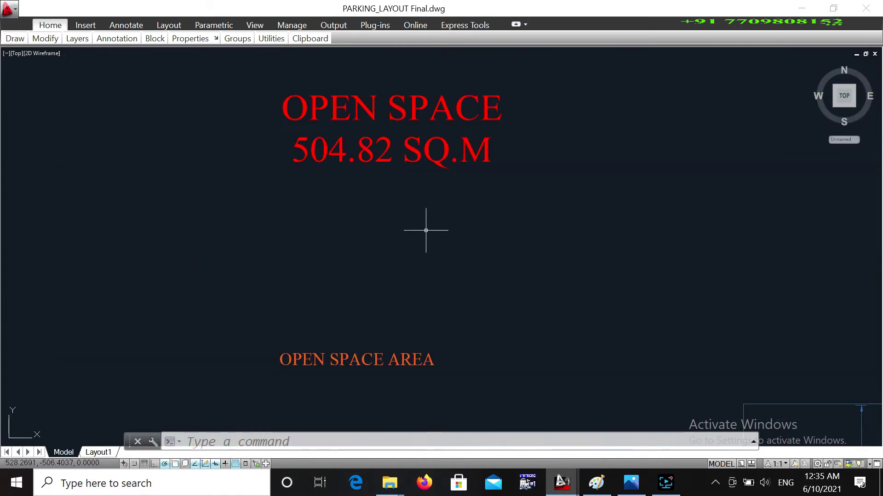
{"action": "middle_click_drag", "start_coordinate": [426, 230], "coordinate": [425, 255]}
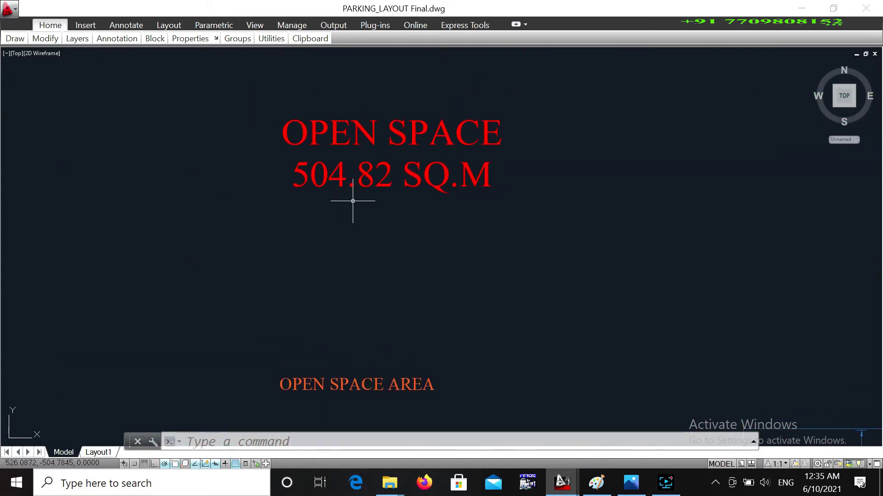
{"action": "middle_click_drag", "start_coordinate": [352, 201], "coordinate": [364, 152]}
Step: Examine the double row of parking bays 125 to 128 and 133 to 136 at the underground water tank
{"action": "scroll", "coordinate": [367, 161], "scroll_direction": "down", "scroll_amount": 4}
{"action": "middle_click_drag", "start_coordinate": [366, 246], "coordinate": [387, 171]}
{"action": "scroll", "coordinate": [383, 233], "scroll_direction": "up", "scroll_amount": 4}
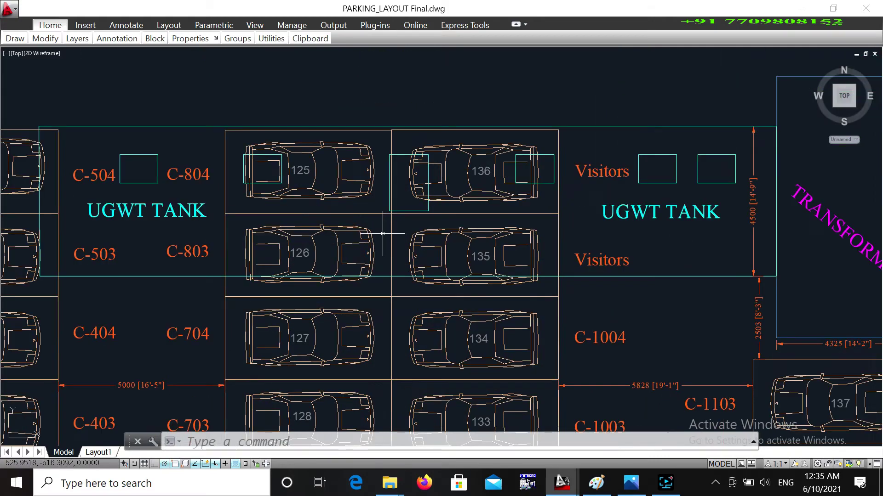
{"action": "middle_click_drag", "start_coordinate": [382, 234], "coordinate": [402, 138]}
{"action": "scroll", "coordinate": [351, 232], "scroll_direction": "up", "scroll_amount": 4}
{"action": "scroll", "coordinate": [353, 234], "scroll_direction": "down", "scroll_amount": 1}
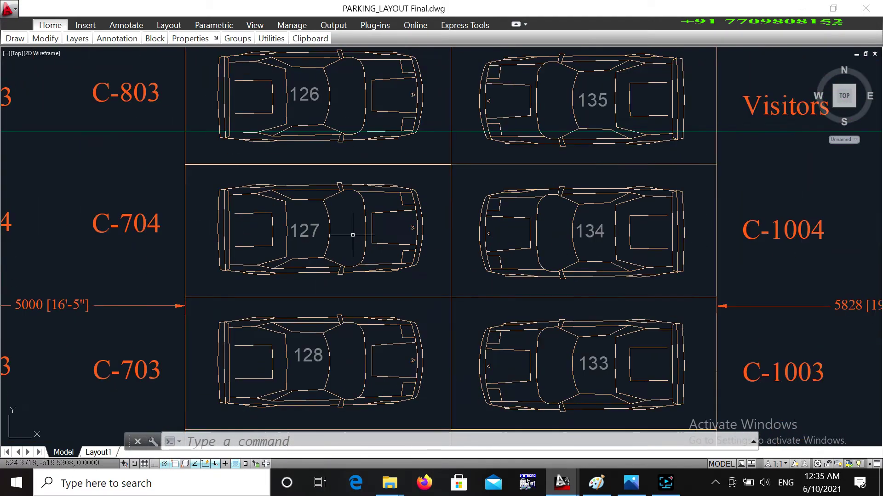
{"action": "scroll", "coordinate": [367, 223], "scroll_direction": "down", "scroll_amount": 2}
{"action": "middle_click_drag", "start_coordinate": [392, 220], "coordinate": [398, 272]}
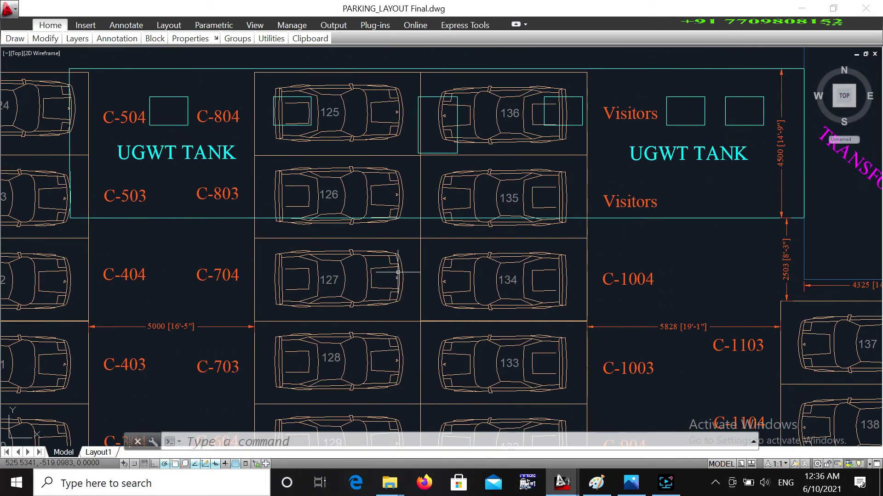
Step: Examine parking bays 119 to 122 and the dimensioned driveway separating them from bays 127 to 130
{"action": "middle_click_drag", "start_coordinate": [451, 202], "coordinate": [457, 137]}
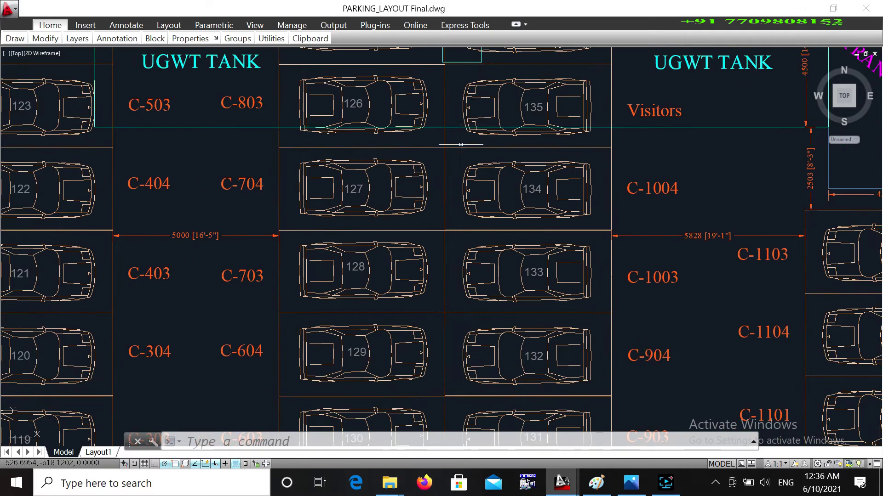
{"action": "mouse_move", "coordinate": [427, 170]}
{"action": "middle_mouse_down"}
{"action": "mouse_move", "coordinate": [485, 132]}
{"action": "mouse_move", "coordinate": [480, 144]}
{"action": "middle_mouse_up"}
{"action": "middle_click_drag", "start_coordinate": [357, 196], "coordinate": [493, 178]}
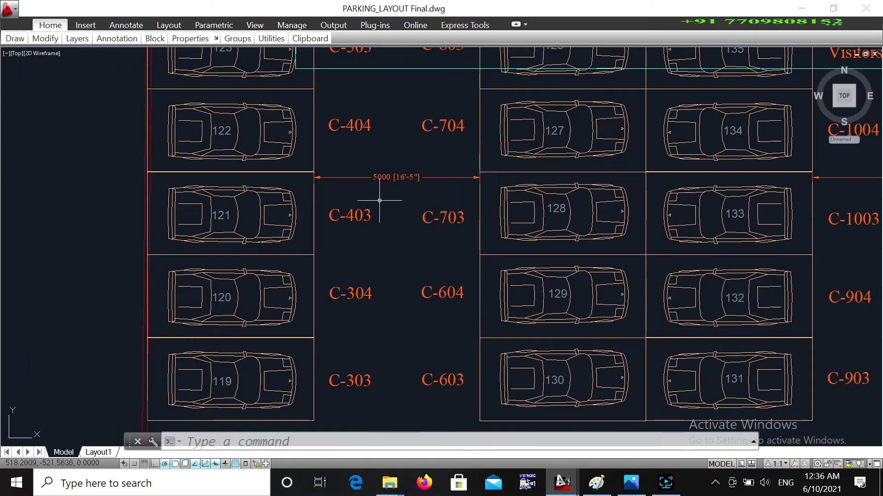
{"action": "scroll", "coordinate": [239, 203], "scroll_direction": "up", "scroll_amount": 2}
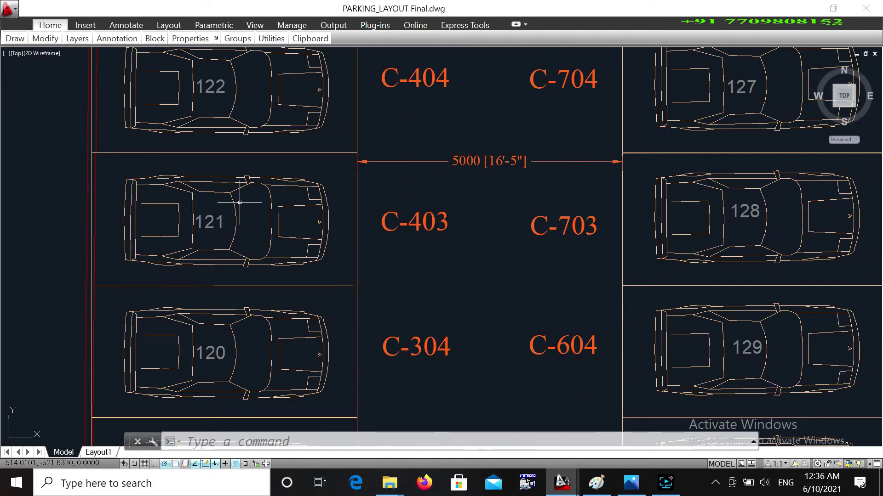
{"action": "middle_click_drag", "start_coordinate": [337, 241], "coordinate": [342, 159]}
{"action": "scroll", "coordinate": [341, 163], "scroll_direction": "down", "scroll_amount": 2}
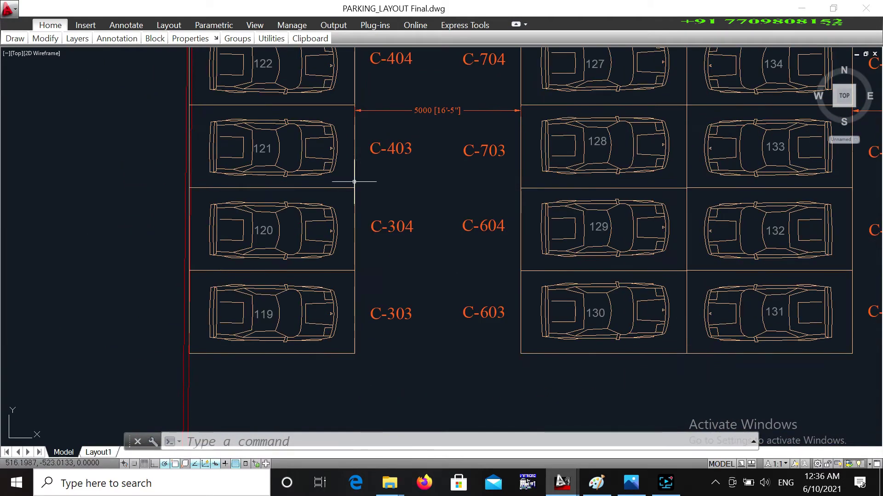
{"action": "middle_click_drag", "start_coordinate": [369, 241], "coordinate": [394, 168]}
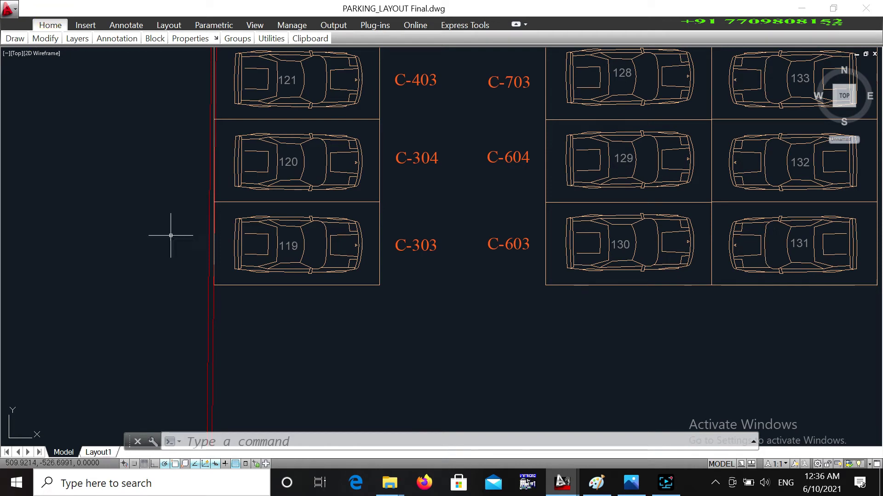
Step: Measure the length of parking bay 119 along its lower edge with the DIST command
{"action": "left_click", "coordinate": [237, 441]}
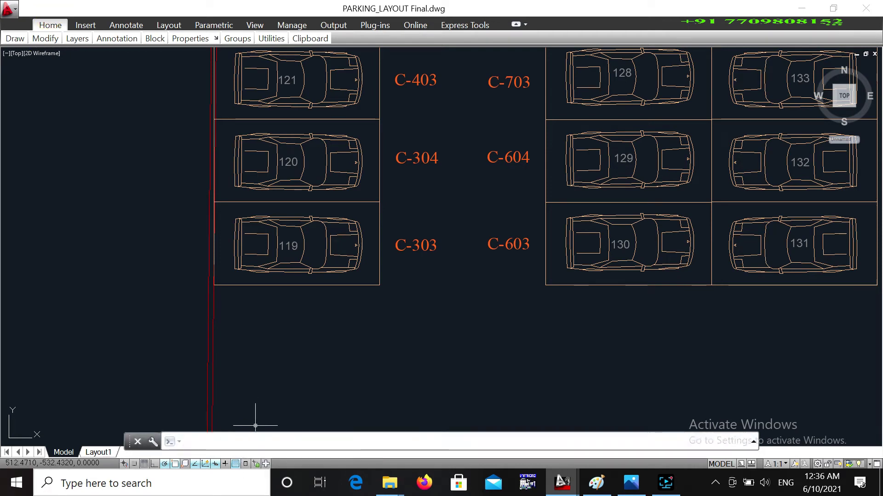
{"action": "type", "text": "dis"}
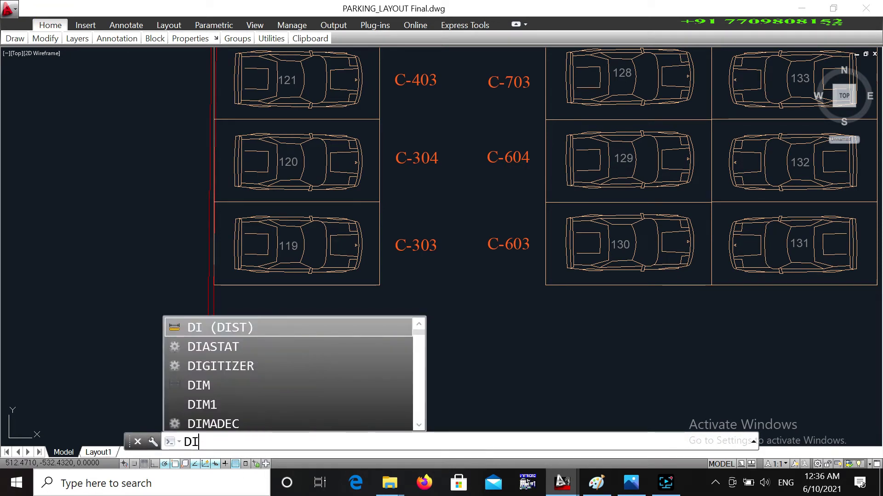
{"action": "type", "text": "t"}
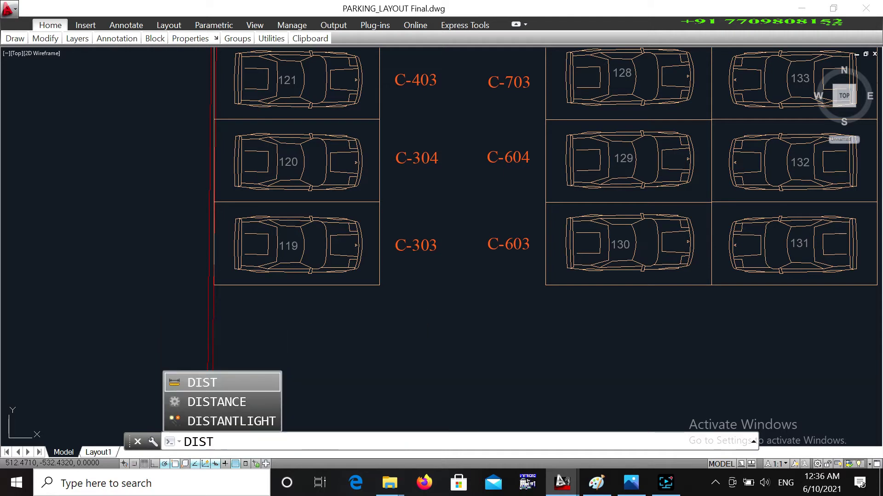
{"action": "left_click", "coordinate": [226, 377]}
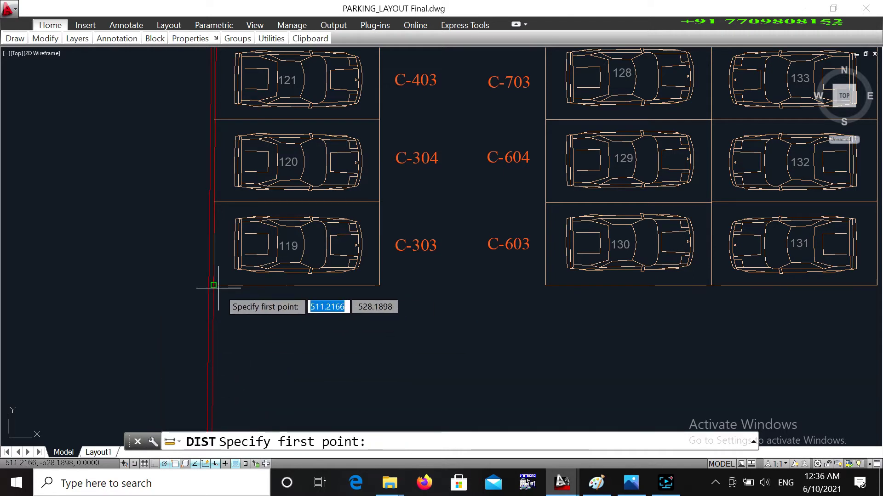
{"action": "scroll", "coordinate": [207, 285], "scroll_direction": "up", "scroll_amount": 4}
{"action": "left_click", "coordinate": [204, 281]}
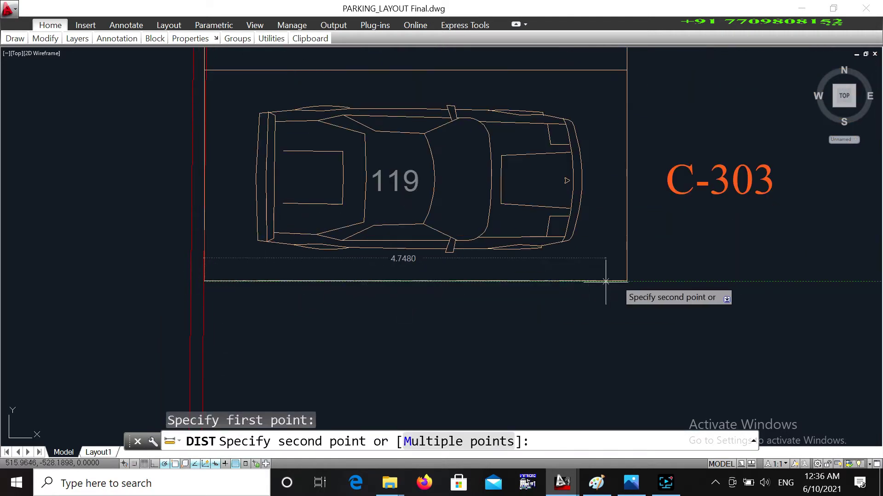
{"action": "scroll", "coordinate": [628, 289], "scroll_direction": "up", "scroll_amount": 3}
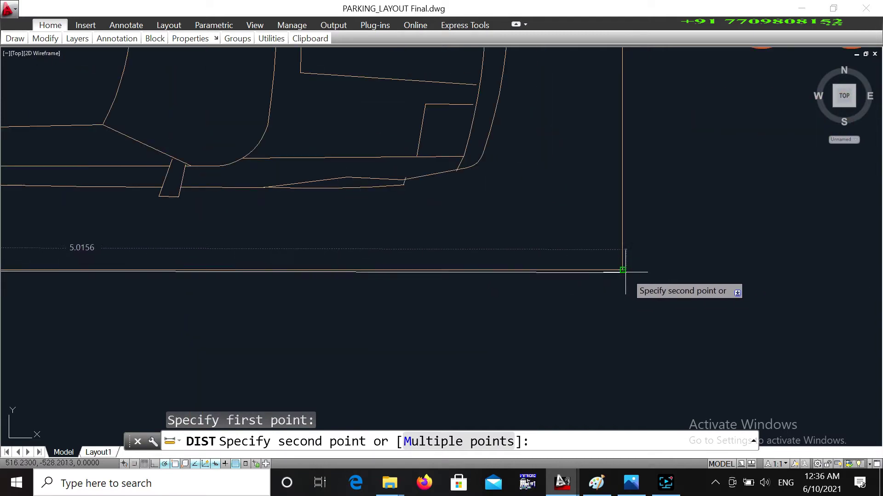
{"action": "left_click", "coordinate": [623, 269]}
{"action": "middle_click_drag", "start_coordinate": [476, 283], "coordinate": [617, 267]}
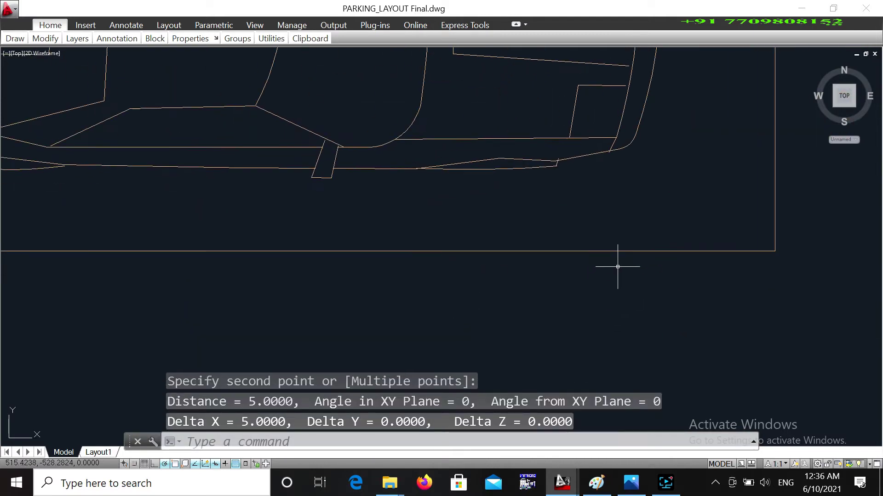
Step: Repeat the DIST measurement of parking bay 119 from its lower-left corner to its lower-right corner
{"action": "scroll", "coordinate": [443, 280], "scroll_direction": "down", "scroll_amount": 2}
{"action": "key", "text": "Return"}
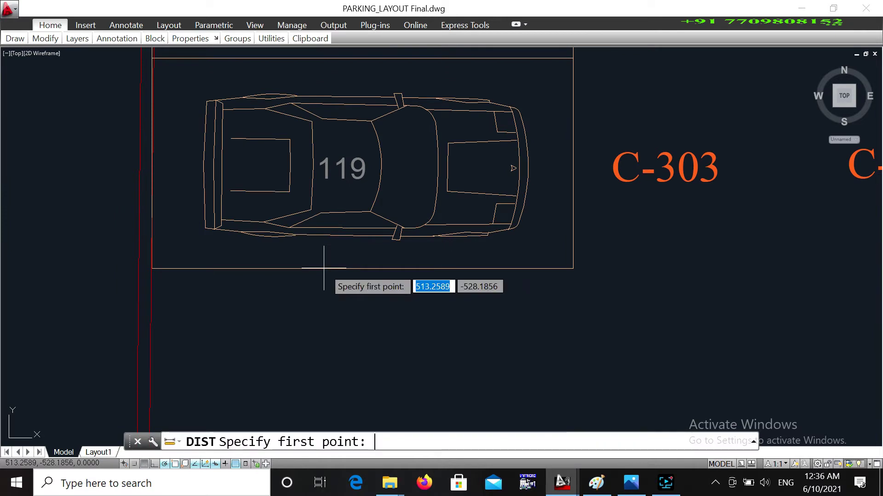
{"action": "scroll", "coordinate": [64, 236], "scroll_direction": "up", "scroll_amount": 3}
{"action": "middle_click_drag", "start_coordinate": [69, 259], "coordinate": [251, 262]}
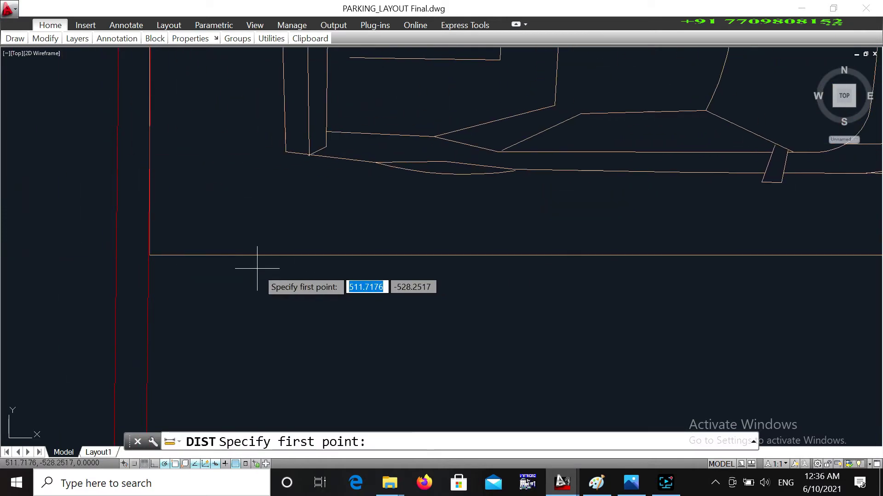
{"action": "left_click", "coordinate": [147, 252]}
{"action": "middle_click_drag", "start_coordinate": [374, 317], "coordinate": [138, 313]}
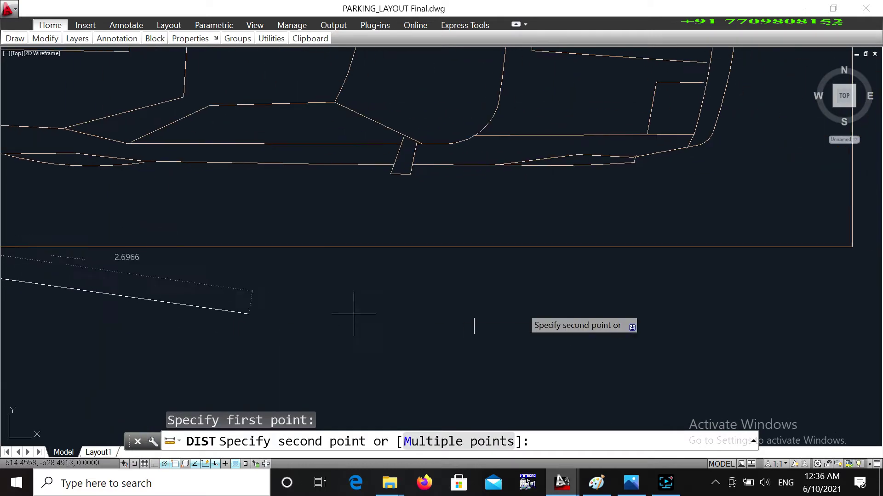
{"action": "scroll", "coordinate": [538, 305], "scroll_direction": "down", "scroll_amount": 2}
{"action": "scroll", "coordinate": [673, 278], "scroll_direction": "up", "scroll_amount": 2}
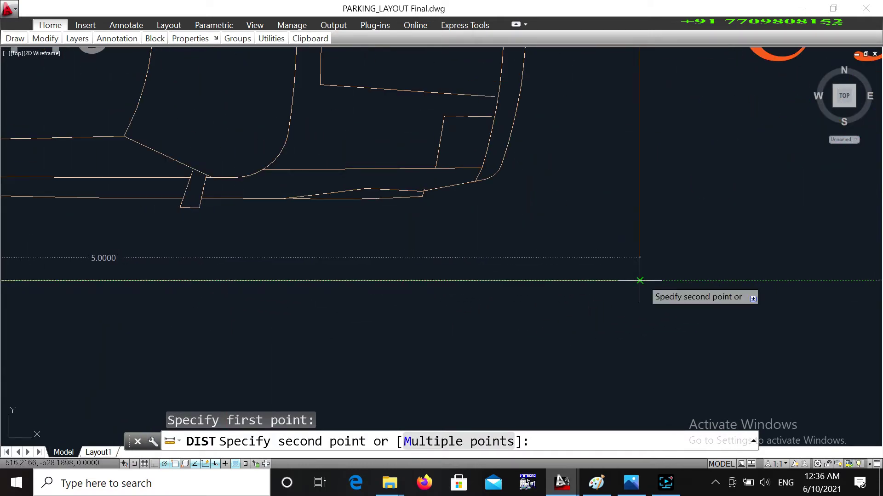
{"action": "left_click", "coordinate": [639, 280]}
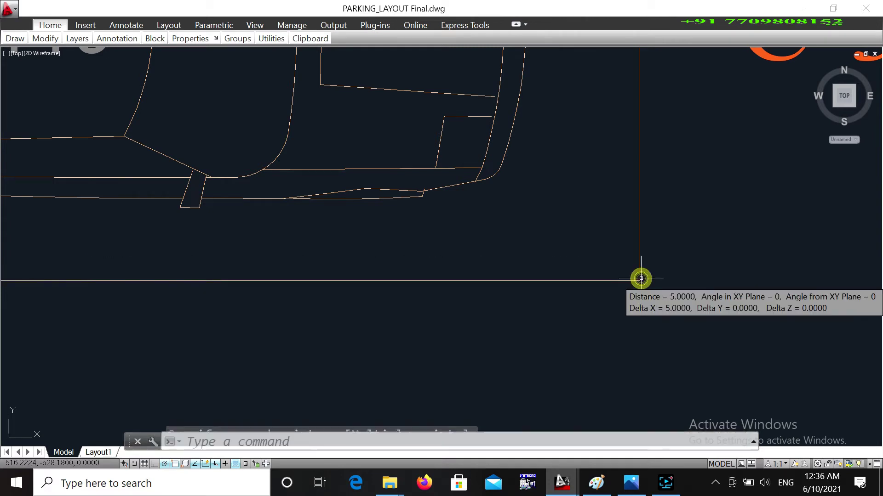
{"action": "middle_click_drag", "start_coordinate": [597, 309], "coordinate": [662, 288]}
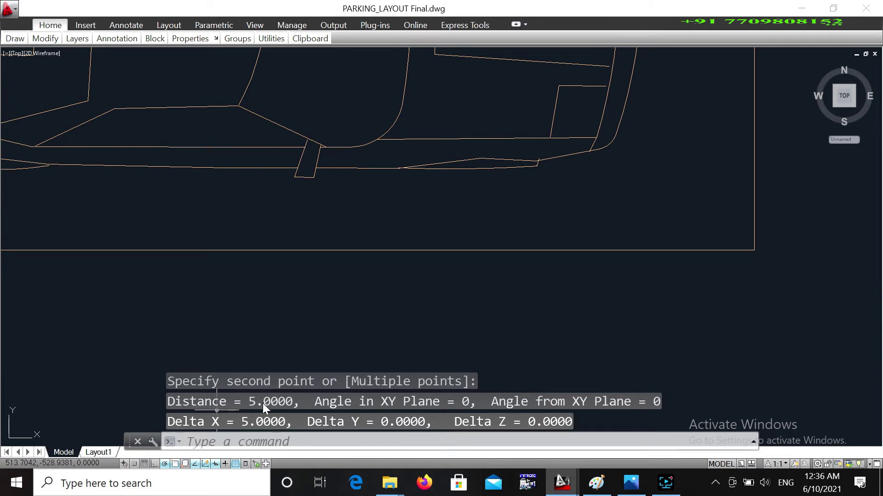
Step: Check the width of parking bay 119 between the corners of its right-hand edge with the DIST command
{"action": "scroll", "coordinate": [441, 306], "scroll_direction": "up", "scroll_amount": 3}
{"action": "scroll", "coordinate": [325, 386], "scroll_direction": "down", "scroll_amount": 4}
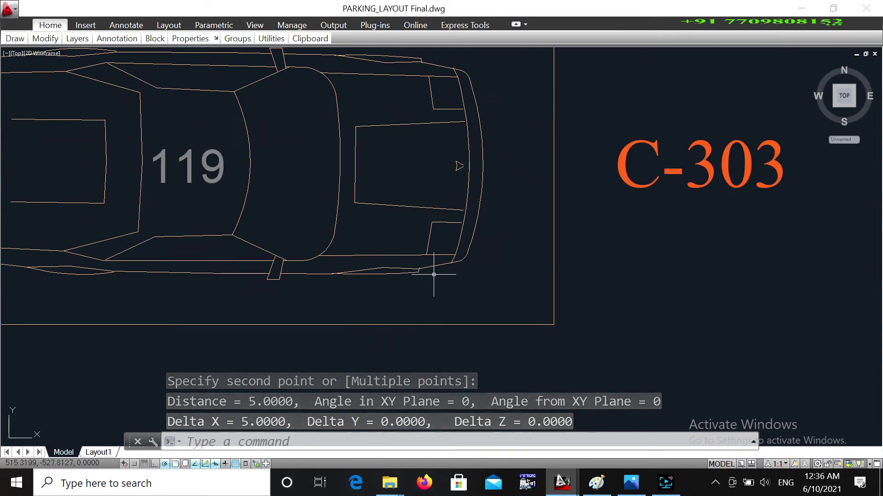
{"action": "middle_click_drag", "start_coordinate": [479, 274], "coordinate": [398, 332]}
{"action": "key", "text": "Return"}
{"action": "scroll", "coordinate": [451, 317], "scroll_direction": "down", "scroll_amount": 2}
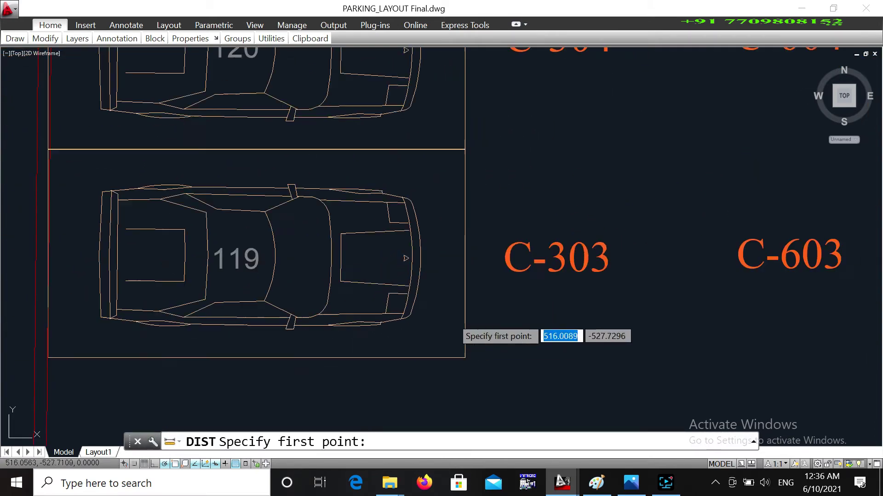
{"action": "left_click", "coordinate": [463, 150]}
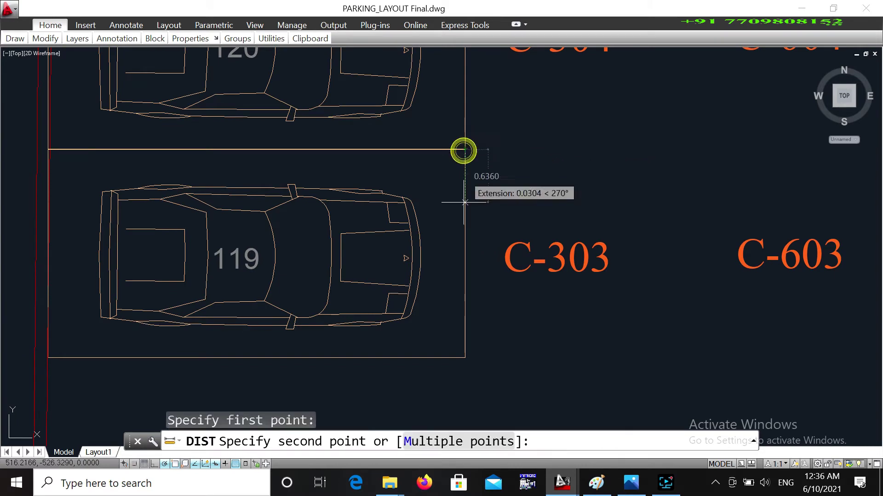
{"action": "scroll", "coordinate": [465, 354], "scroll_direction": "up", "scroll_amount": 3}
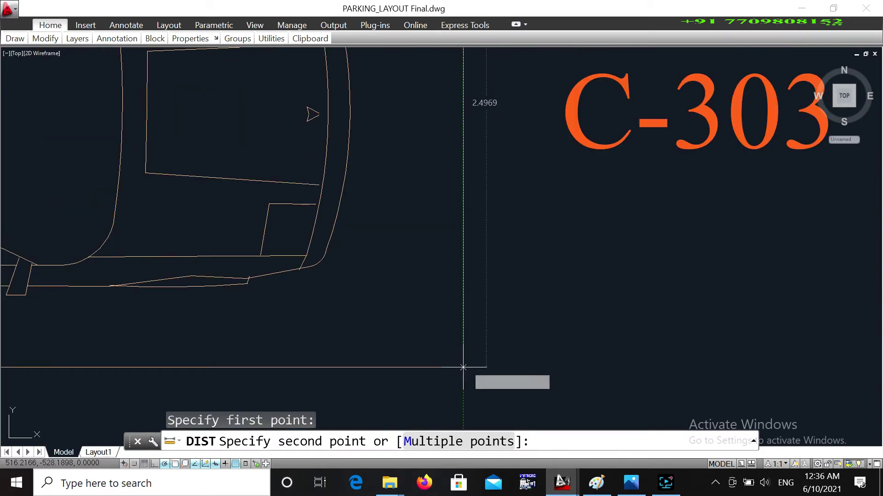
{"action": "scroll", "coordinate": [464, 368], "scroll_direction": "up", "scroll_amount": 3}
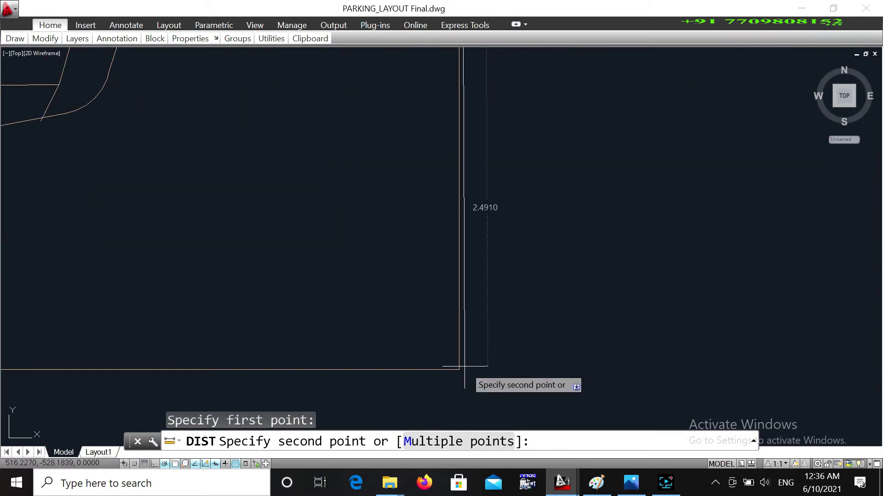
{"action": "scroll", "coordinate": [460, 370], "scroll_direction": "up", "scroll_amount": 1}
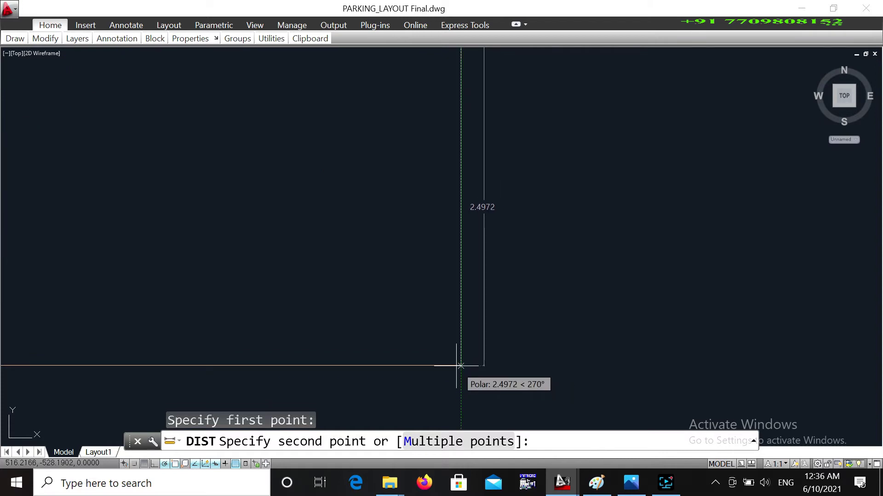
{"action": "scroll", "coordinate": [460, 366], "scroll_direction": "down", "scroll_amount": 4}
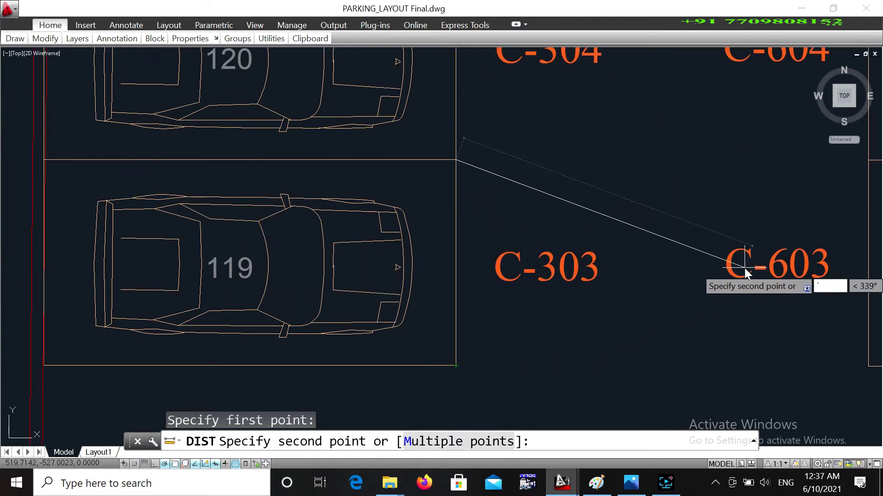
{"action": "key", "text": "Escape"}
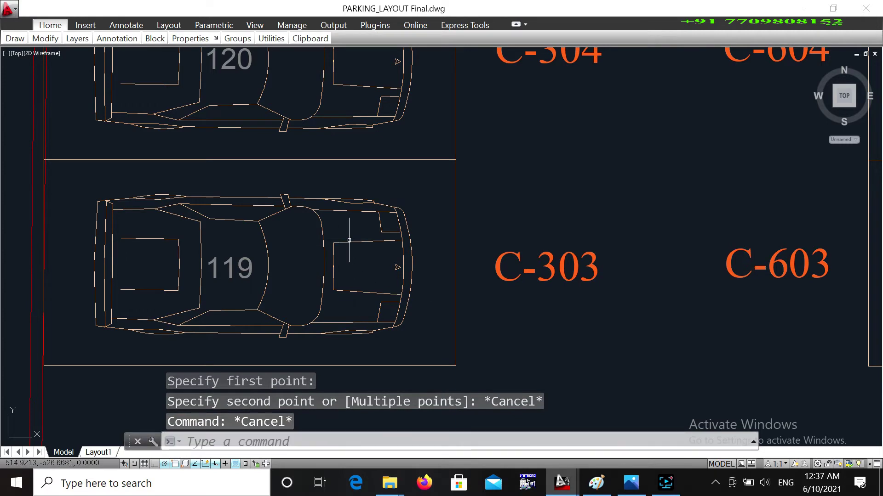
Step: Examine the open drive area between bays 119, 130 and 131 and the bays 118, 99, 98 and 77 below
{"action": "scroll", "coordinate": [402, 246], "scroll_direction": "down", "scroll_amount": 3}
{"action": "middle_click_drag", "start_coordinate": [410, 249], "coordinate": [315, 257]}
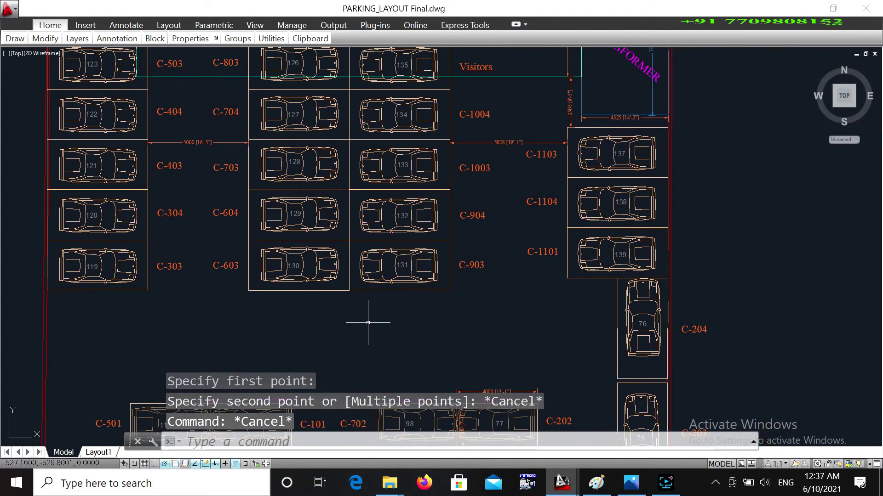
{"action": "middle_click_drag", "start_coordinate": [368, 323], "coordinate": [454, 223]}
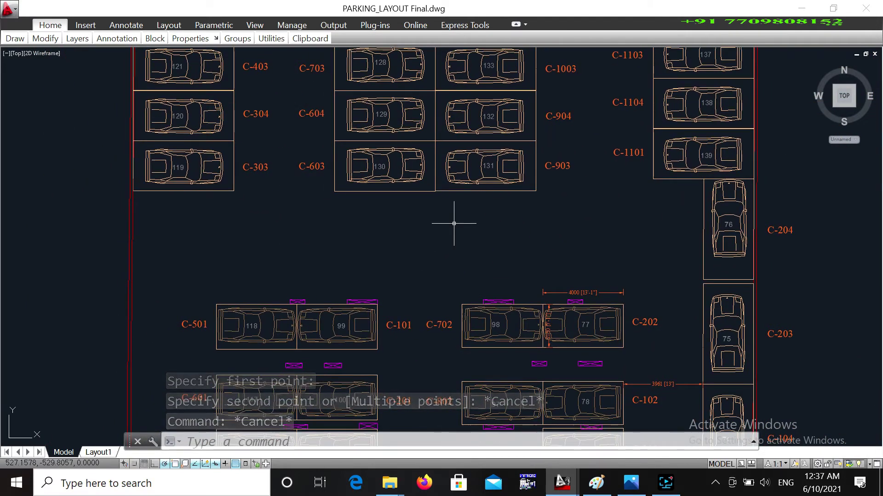
{"action": "mouse_move", "coordinate": [401, 226]}
{"action": "middle_mouse_down"}
{"action": "mouse_move", "coordinate": [495, 229]}
{"action": "mouse_move", "coordinate": [400, 238]}
{"action": "mouse_move", "coordinate": [471, 253]}
{"action": "middle_mouse_up"}
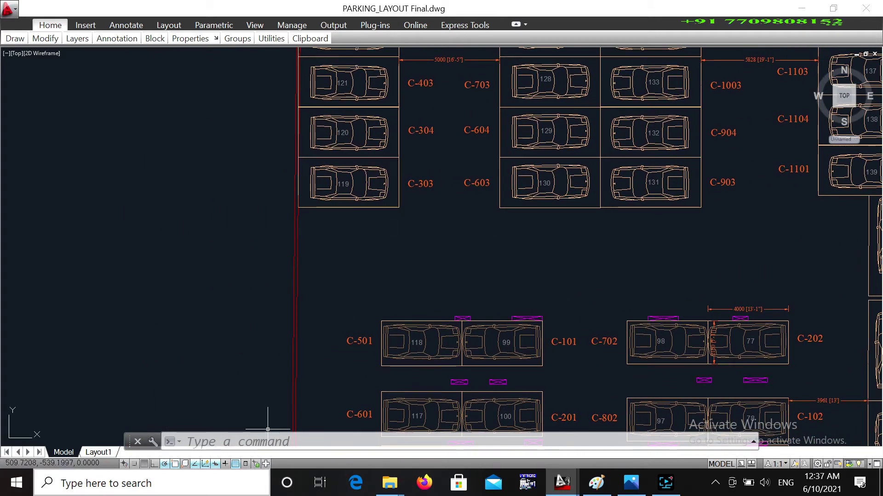
{"action": "left_click", "coordinate": [217, 482]}
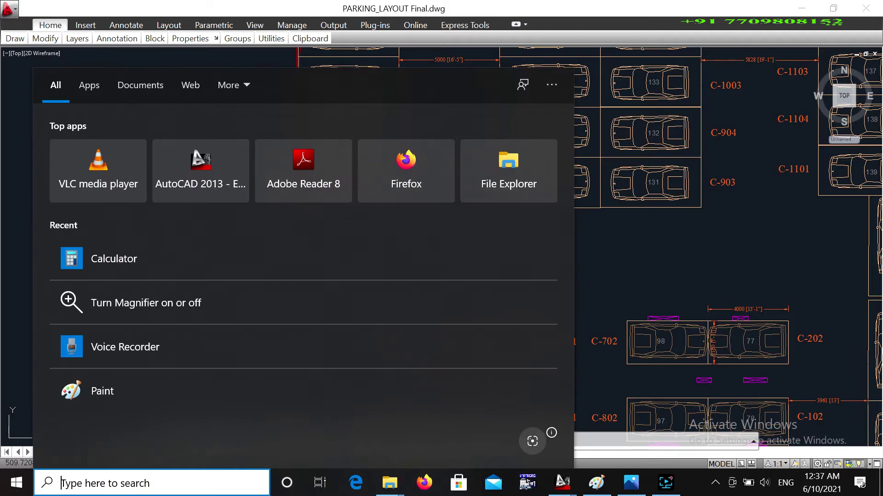
{"action": "left_click", "coordinate": [17, 135]}
{"action": "middle_click_drag", "start_coordinate": [409, 222], "coordinate": [182, 220]}
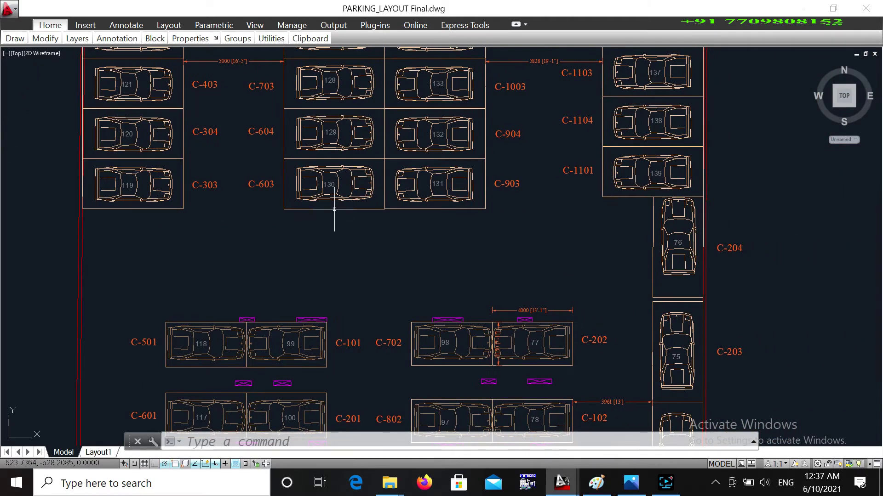
{"action": "scroll", "coordinate": [345, 280], "scroll_direction": "down", "scroll_amount": 2}
{"action": "scroll", "coordinate": [370, 256], "scroll_direction": "up", "scroll_amount": 7}
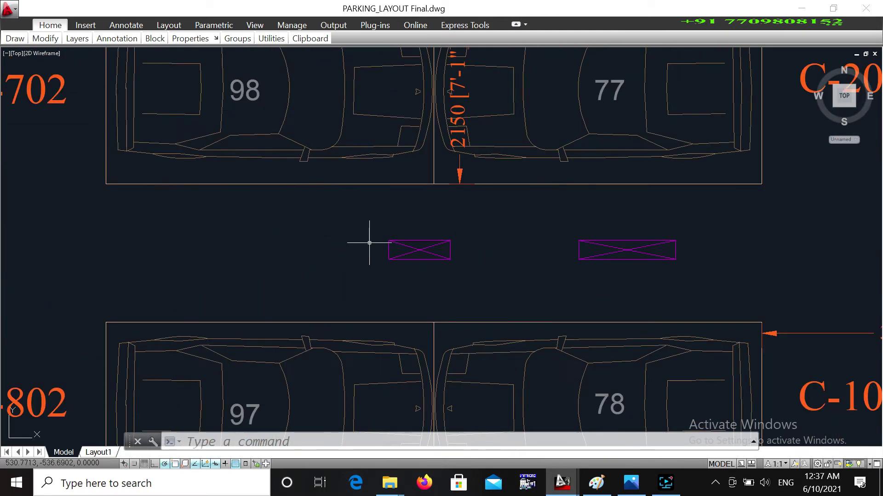
Step: Examine the length and width dimensions annotated on parking bay 77
{"action": "middle_click_drag", "start_coordinate": [412, 225], "coordinate": [222, 252]}
{"action": "scroll", "coordinate": [282, 251], "scroll_direction": "down", "scroll_amount": 1}
{"action": "middle_click_drag", "start_coordinate": [351, 185], "coordinate": [307, 214]}
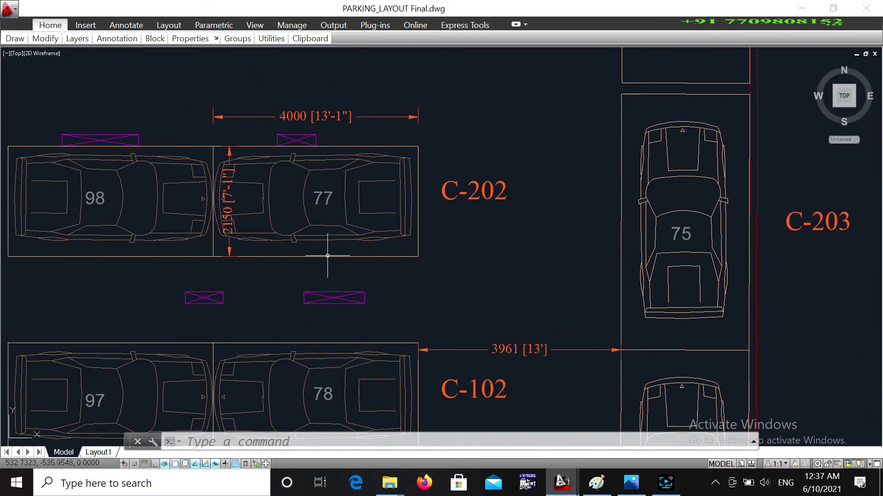
{"action": "middle_click_drag", "start_coordinate": [280, 213], "coordinate": [303, 256]}
{"action": "scroll", "coordinate": [275, 244], "scroll_direction": "up", "scroll_amount": 2}
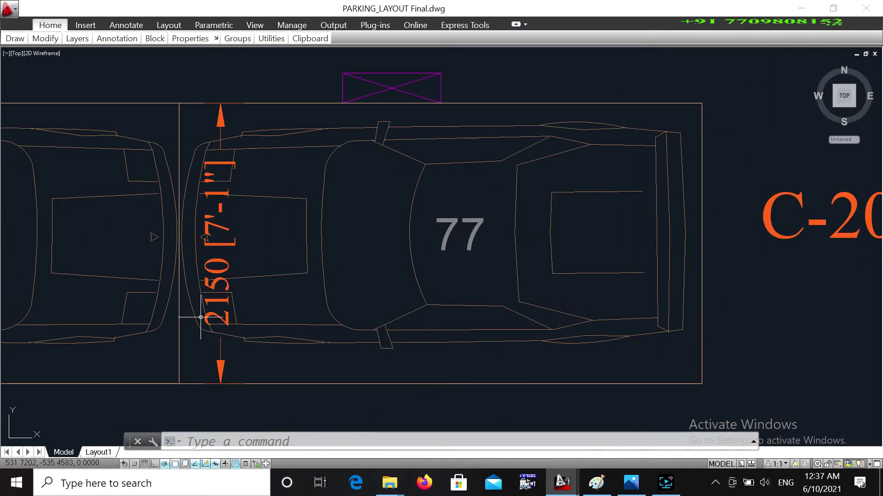
{"action": "scroll", "coordinate": [421, 307], "scroll_direction": "down", "scroll_amount": 4}
{"action": "middle_click_drag", "start_coordinate": [423, 307], "coordinate": [360, 268]}
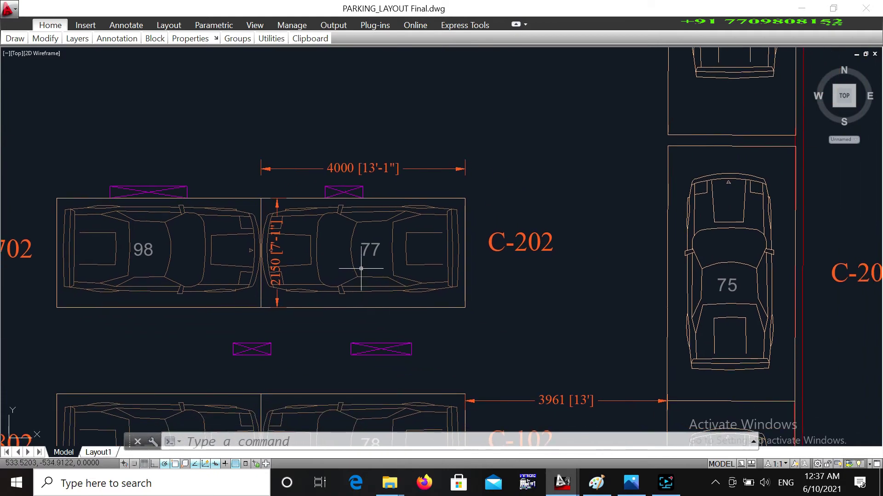
{"action": "scroll", "coordinate": [340, 203], "scroll_direction": "up", "scroll_amount": 6}
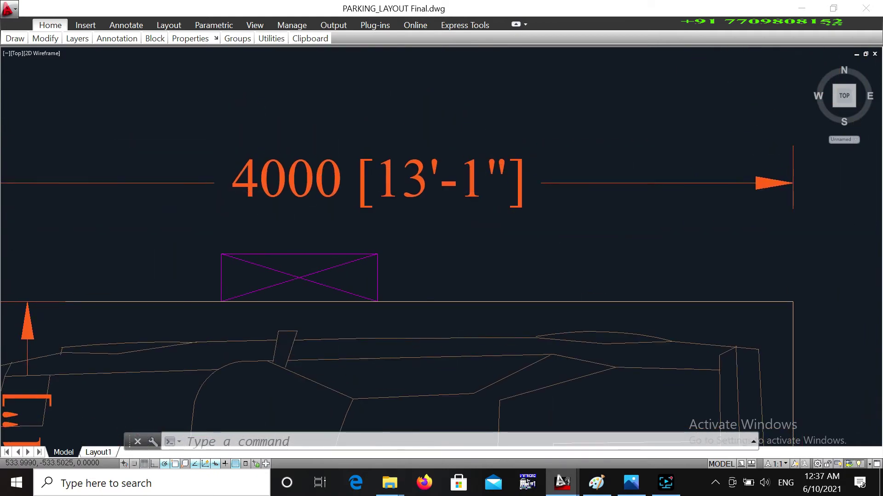
{"action": "scroll", "coordinate": [461, 292], "scroll_direction": "down", "scroll_amount": 7}
Step: Compare parking bay 119 with the smaller bays 118, 99, 98 and 77 and the rows below them
{"action": "mouse_move", "coordinate": [504, 192]}
{"action": "middle_mouse_down"}
{"action": "mouse_move", "coordinate": [747, 291]}
{"action": "mouse_move", "coordinate": [821, 292]}
{"action": "middle_mouse_up"}
{"action": "scroll", "coordinate": [313, 177], "scroll_direction": "up", "scroll_amount": 2}
{"action": "middle_click_drag", "start_coordinate": [313, 171], "coordinate": [324, 290]}
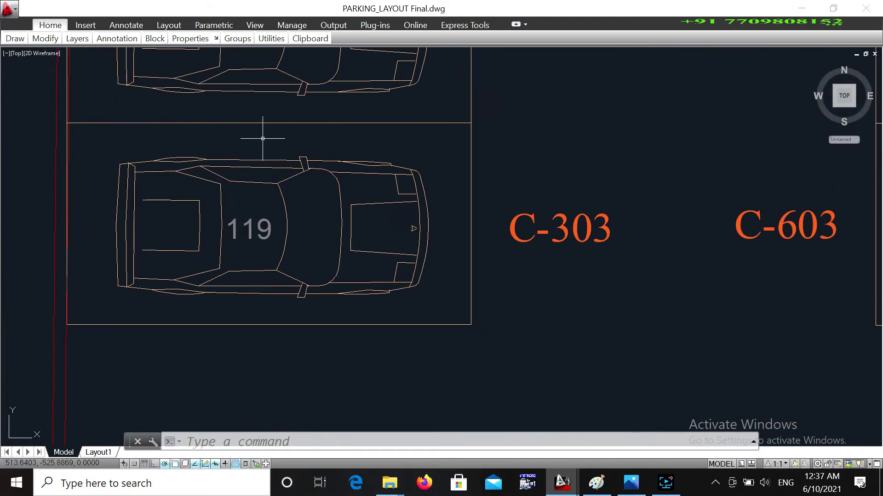
{"action": "scroll", "coordinate": [324, 283], "scroll_direction": "down", "scroll_amount": 4}
{"action": "middle_click_drag", "start_coordinate": [354, 335], "coordinate": [316, 257]}
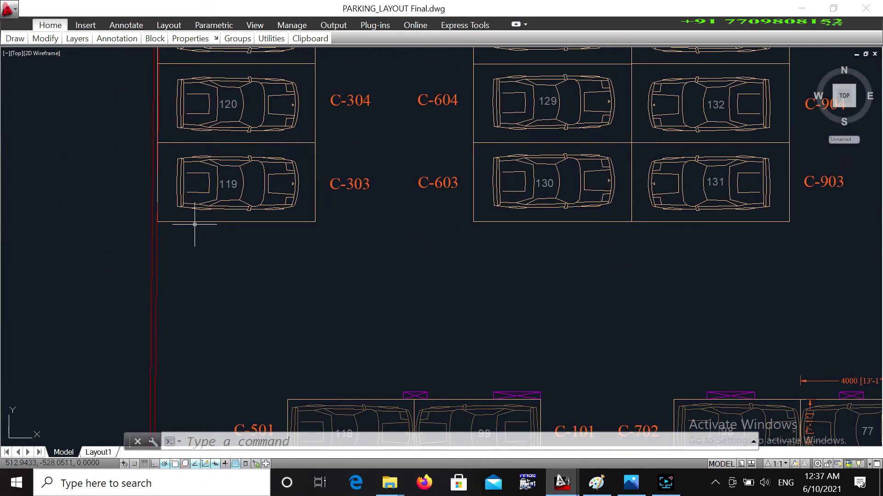
{"action": "middle_click_drag", "start_coordinate": [460, 366], "coordinate": [388, 203]}
{"action": "middle_click_drag", "start_coordinate": [458, 275], "coordinate": [448, 242]}
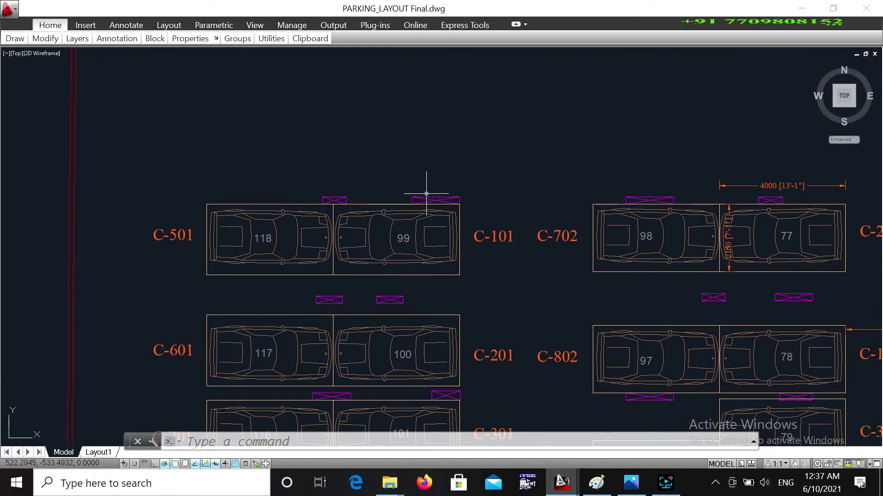
{"action": "middle_click_drag", "start_coordinate": [693, 332], "coordinate": [598, 273]}
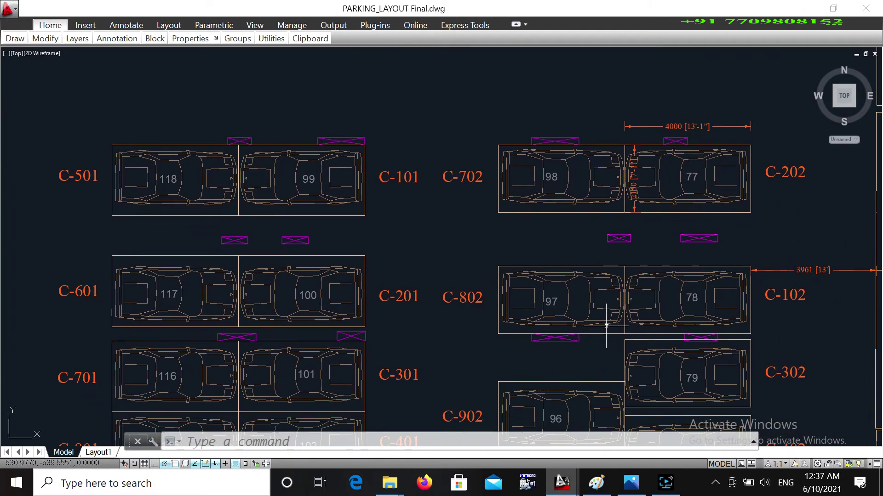
{"action": "scroll", "coordinate": [605, 326], "scroll_direction": "down", "scroll_amount": 4}
{"action": "middle_click_drag", "start_coordinate": [493, 315], "coordinate": [602, 310]}
Step: Inspect the dimensioned bay pair 98 and 77 up close, including the vertical width dimension between the two cars
{"action": "scroll", "coordinate": [604, 219], "scroll_direction": "up", "scroll_amount": 8}
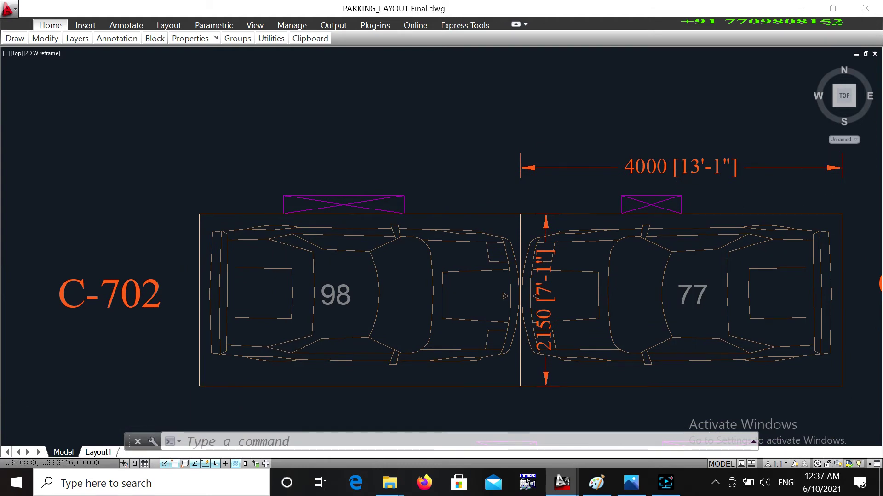
{"action": "scroll", "coordinate": [693, 173], "scroll_direction": "up", "scroll_amount": 4}
{"action": "middle_click_drag", "start_coordinate": [655, 250], "coordinate": [649, 153]}
{"action": "middle_click_drag", "start_coordinate": [500, 256], "coordinate": [516, 157]}
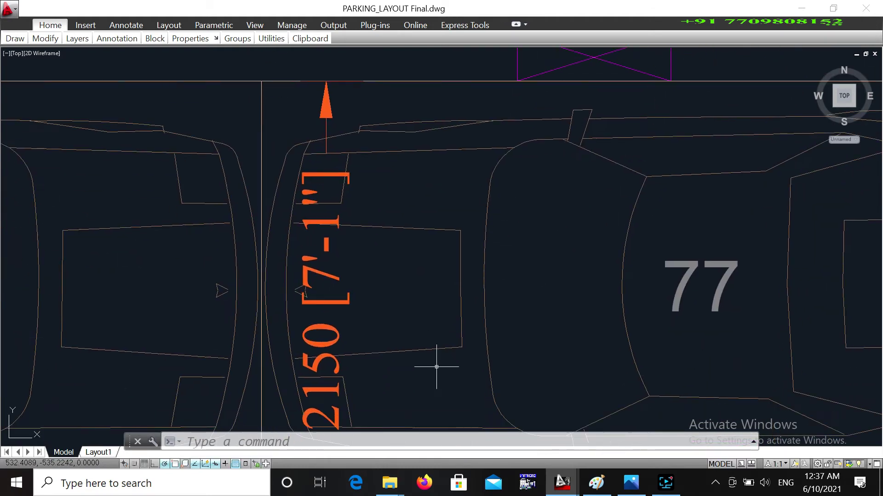
{"action": "scroll", "coordinate": [443, 275], "scroll_direction": "down", "scroll_amount": 3}
{"action": "scroll", "coordinate": [448, 278], "scroll_direction": "down", "scroll_amount": 1}
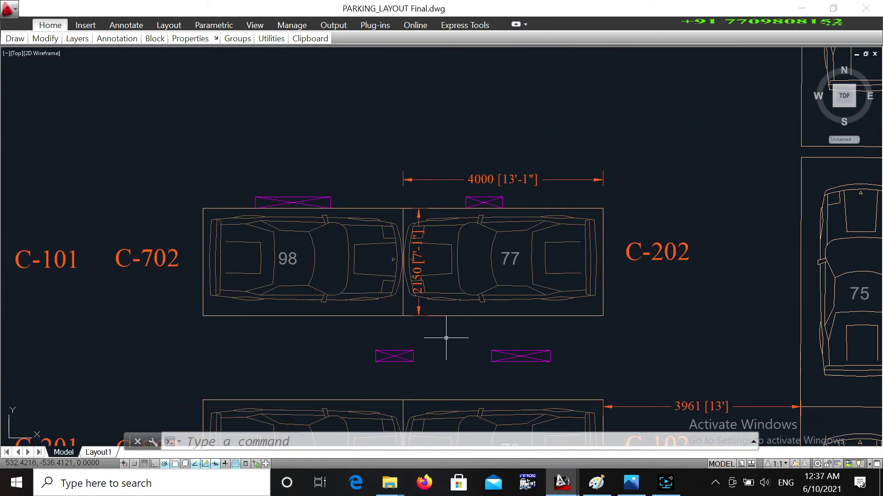
{"action": "scroll", "coordinate": [432, 280], "scroll_direction": "up", "scroll_amount": 2}
{"action": "scroll", "coordinate": [431, 280], "scroll_direction": "down", "scroll_amount": 4}
Step: Examine the dimensioned driveway between bay 78 and the column of bays 75 and 74 along the boundary
{"action": "middle_click_drag", "start_coordinate": [442, 310], "coordinate": [451, 216]}
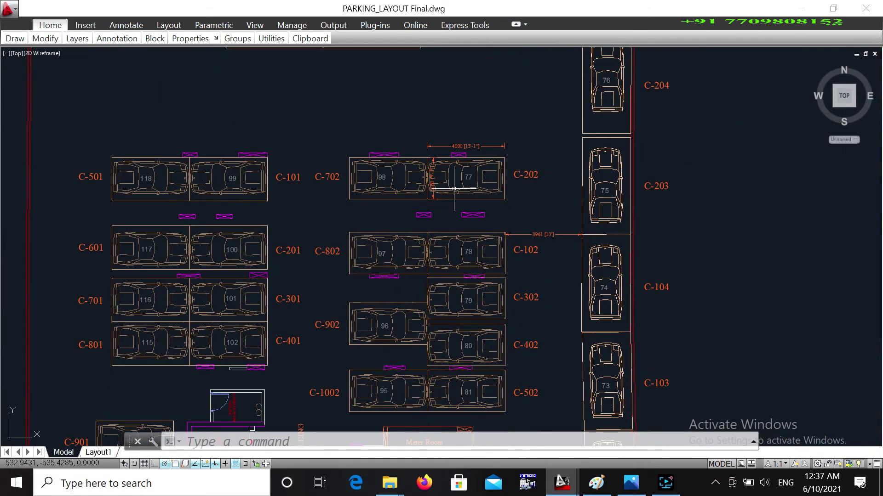
{"action": "scroll", "coordinate": [458, 256], "scroll_direction": "up", "scroll_amount": 3}
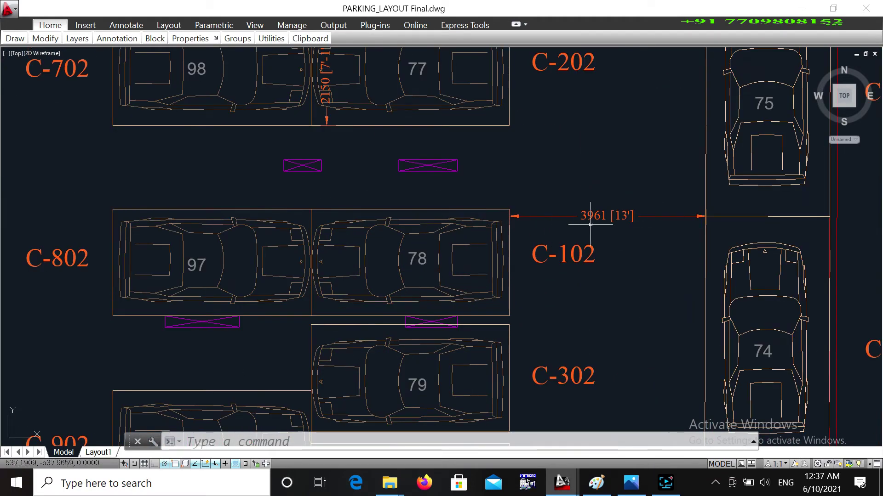
{"action": "scroll", "coordinate": [617, 223], "scroll_direction": "down", "scroll_amount": 1}
{"action": "middle_click_drag", "start_coordinate": [621, 284], "coordinate": [621, 176]}
{"action": "scroll", "coordinate": [620, 177], "scroll_direction": "down", "scroll_amount": 2}
{"action": "middle_click_drag", "start_coordinate": [604, 249], "coordinate": [603, 167]}
Step: Examine the C building parking rows with their meter rooms, down to the connecting passages above bays 24, 44 and 45
{"action": "middle_click_drag", "start_coordinate": [541, 294], "coordinate": [541, 192]}
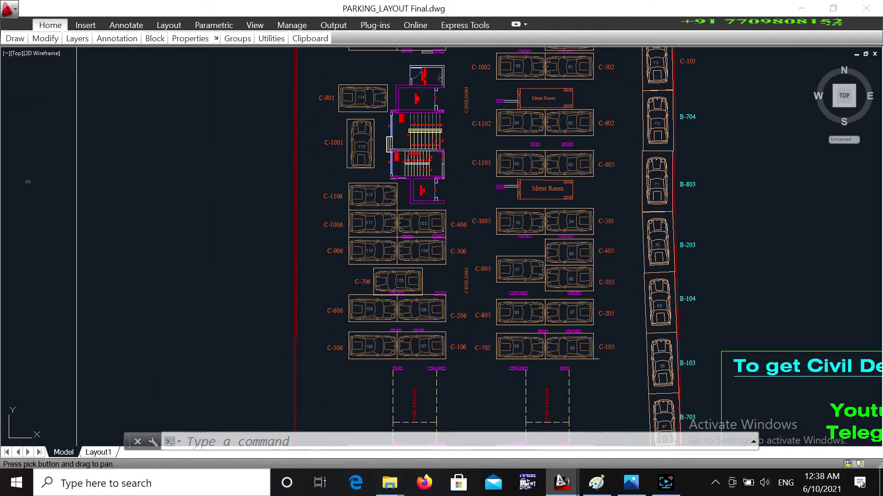
{"action": "middle_click_drag", "start_coordinate": [533, 317], "coordinate": [533, 202]}
{"action": "scroll", "coordinate": [529, 246], "scroll_direction": "up", "scroll_amount": 2}
{"action": "scroll", "coordinate": [529, 245], "scroll_direction": "up", "scroll_amount": 4}
{"action": "middle_click_drag", "start_coordinate": [528, 244], "coordinate": [536, 78]}
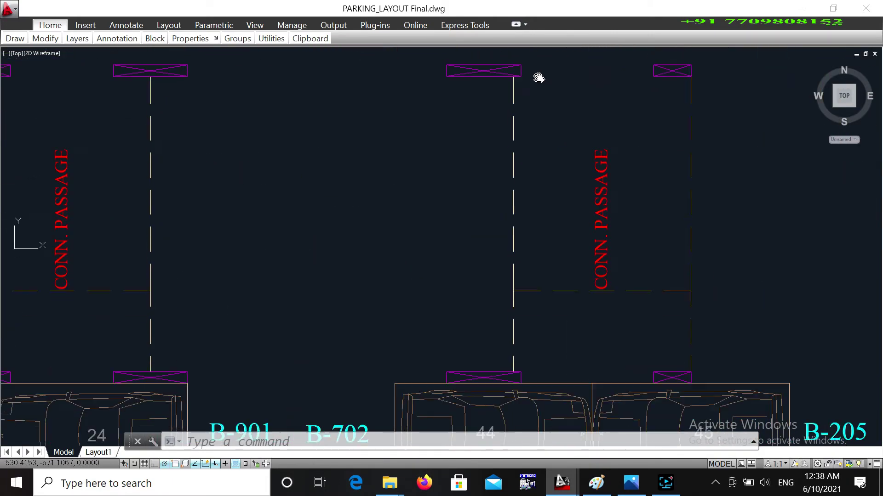
Step: Examine the B building parking rows and meter rooms, from the connecting passages down to the row of shops
{"action": "scroll", "coordinate": [528, 138], "scroll_direction": "down", "scroll_amount": 4}
{"action": "middle_click_drag", "start_coordinate": [528, 138], "coordinate": [528, 17]}
{"action": "middle_click_drag", "start_coordinate": [549, 299], "coordinate": [550, 154]}
{"action": "middle_click_drag", "start_coordinate": [551, 351], "coordinate": [552, 153]}
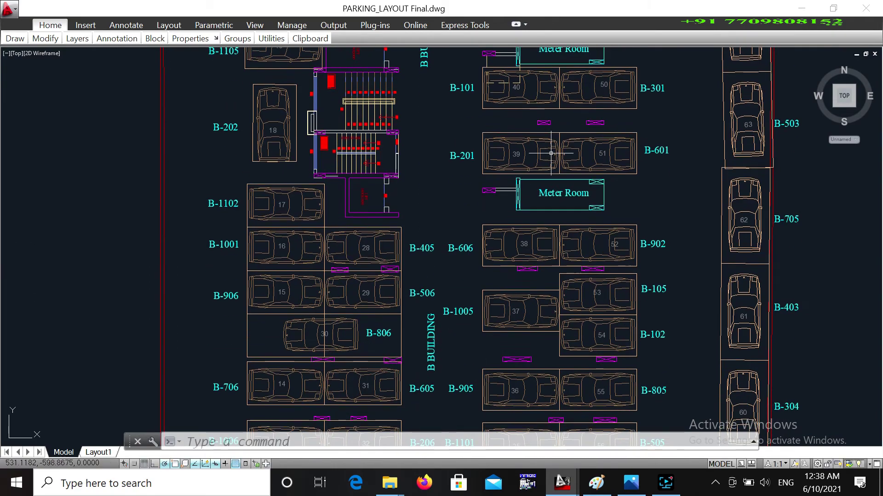
{"action": "middle_click_drag", "start_coordinate": [549, 379], "coordinate": [551, 52]}
{"action": "middle_click_drag", "start_coordinate": [548, 276], "coordinate": [547, 58]}
{"action": "middle_click_drag", "start_coordinate": [546, 183], "coordinate": [546, 172]}
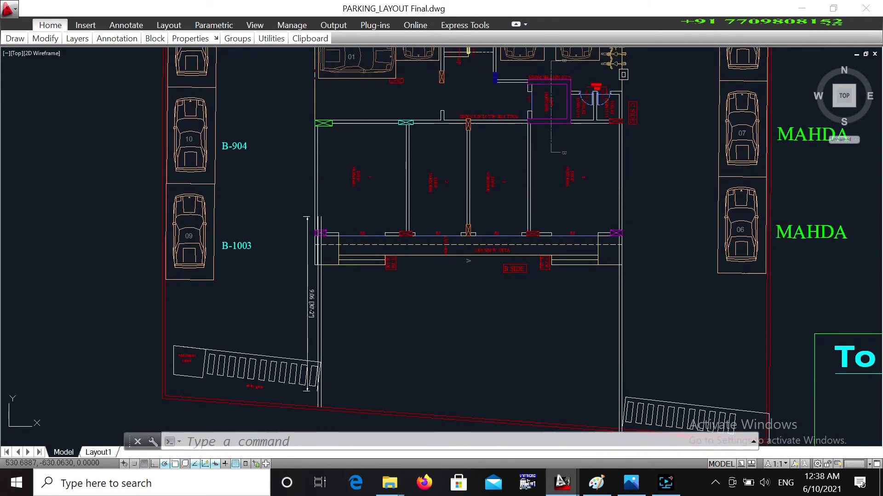
Step: Inspect shops 1 to 4 up close, including their size labels, the B SIDE frontage, the otta and the entrance steps
{"action": "scroll", "coordinate": [546, 171], "scroll_direction": "up", "scroll_amount": 4}
{"action": "scroll", "coordinate": [546, 171], "scroll_direction": "down", "scroll_amount": 3}
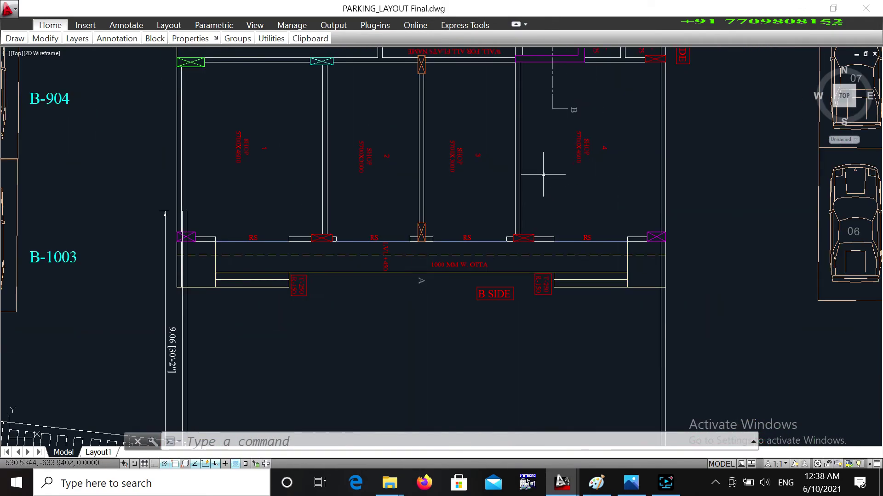
{"action": "scroll", "coordinate": [483, 188], "scroll_direction": "up", "scroll_amount": 3}
{"action": "scroll", "coordinate": [485, 190], "scroll_direction": "up", "scroll_amount": 3}
{"action": "scroll", "coordinate": [485, 190], "scroll_direction": "down", "scroll_amount": 5}
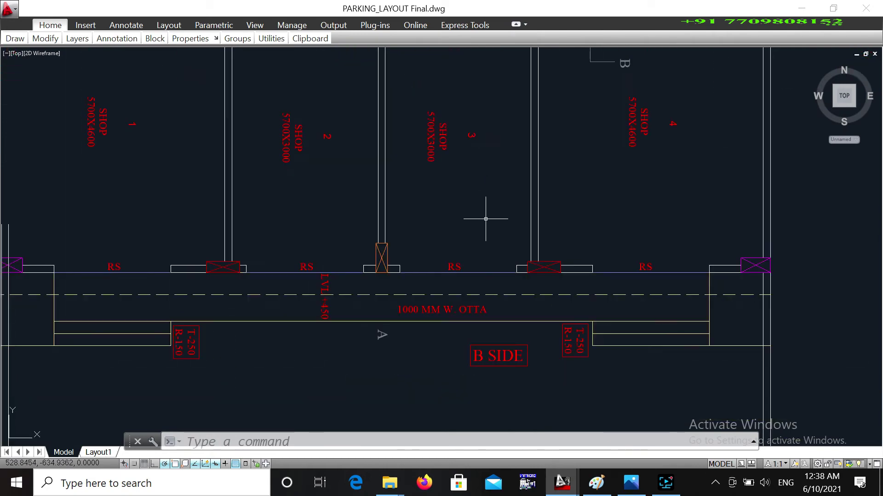
{"action": "scroll", "coordinate": [486, 221], "scroll_direction": "up", "scroll_amount": 2}
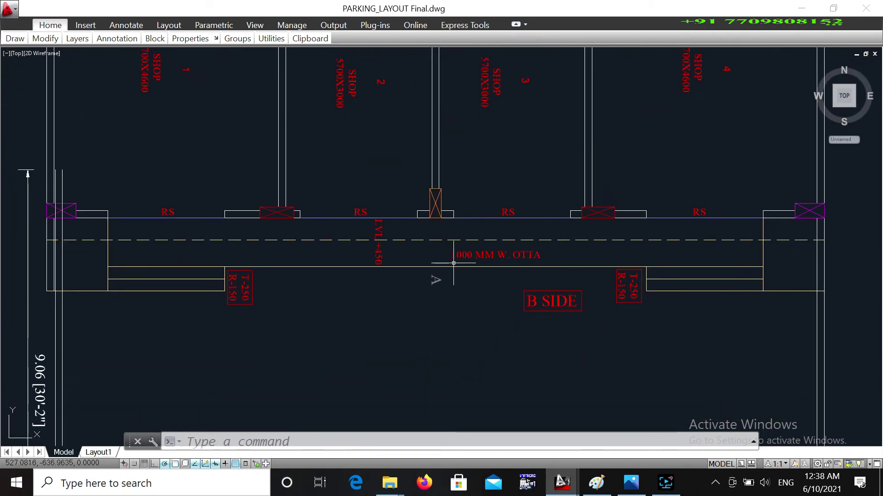
{"action": "scroll", "coordinate": [453, 263], "scroll_direction": "up", "scroll_amount": 1}
{"action": "scroll", "coordinate": [455, 252], "scroll_direction": "down", "scroll_amount": 2}
Step: Examine MAHDA bays 06 and 07 along the boundary beside the shops, over to the boxed note outside the site
{"action": "middle_click_drag", "start_coordinate": [554, 255], "coordinate": [324, 261]}
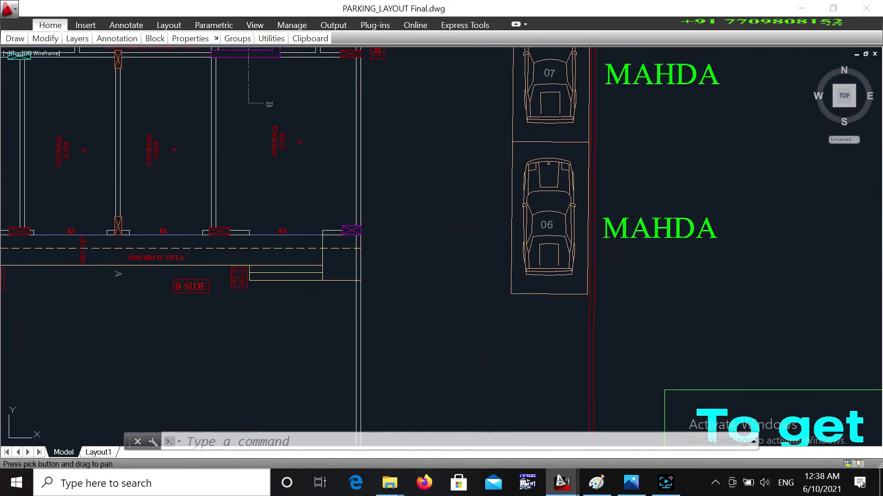
{"action": "middle_click_drag", "start_coordinate": [528, 231], "coordinate": [327, 230]}
{"action": "scroll", "coordinate": [472, 231], "scroll_direction": "down", "scroll_amount": 1}
{"action": "middle_click_drag", "start_coordinate": [631, 316], "coordinate": [376, 208]}
{"action": "middle_click_drag", "start_coordinate": [520, 274], "coordinate": [329, 234]}
Step: Read the boxed Civil Designs channel and contact note beside the parking layout
{"action": "scroll", "coordinate": [466, 273], "scroll_direction": "down", "scroll_amount": 2}
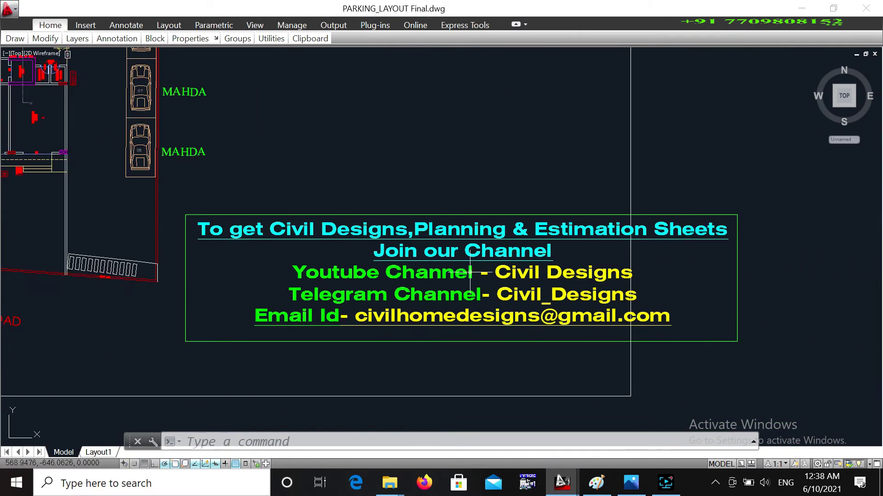
{"action": "middle_click_drag", "start_coordinate": [465, 272], "coordinate": [396, 274]}
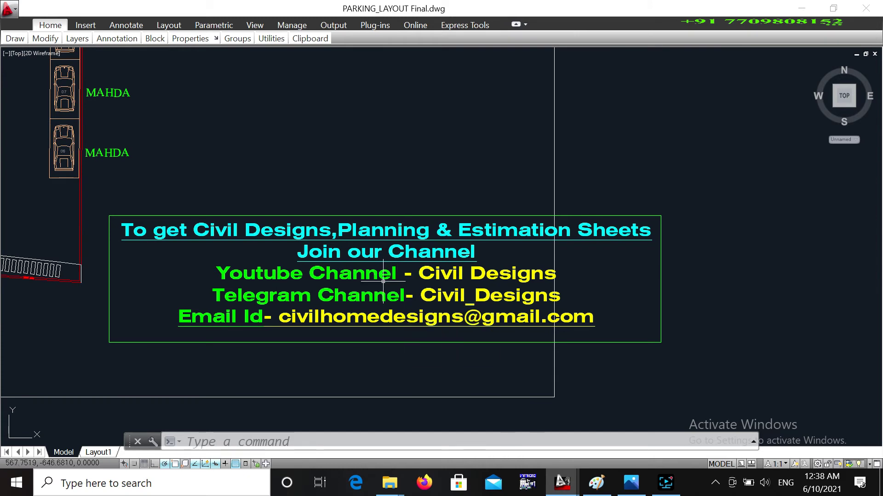
{"action": "scroll", "coordinate": [420, 286], "scroll_direction": "up", "scroll_amount": 3}
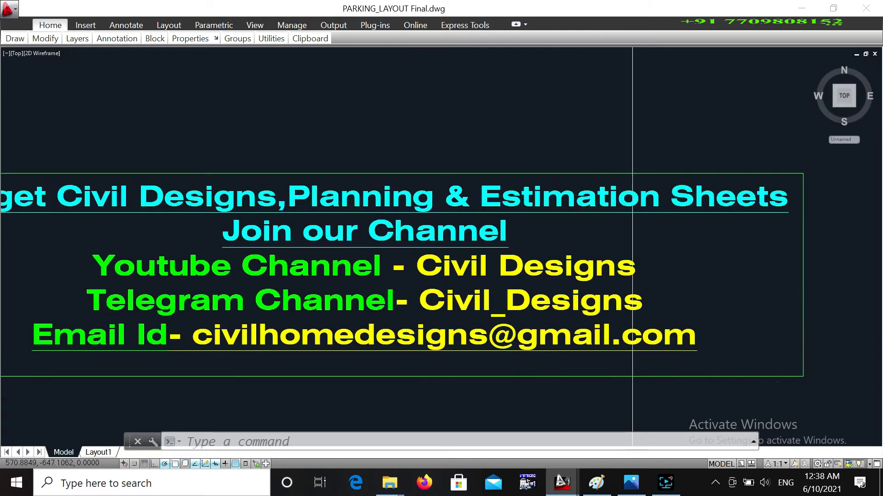
{"action": "scroll", "coordinate": [420, 287], "scroll_direction": "down", "scroll_amount": 3}
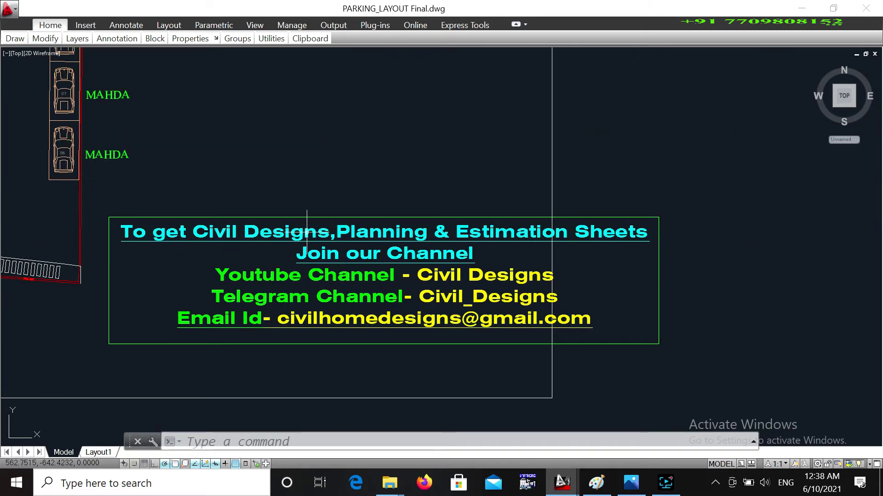
{"action": "middle_click_drag", "start_coordinate": [362, 270], "coordinate": [428, 249]}
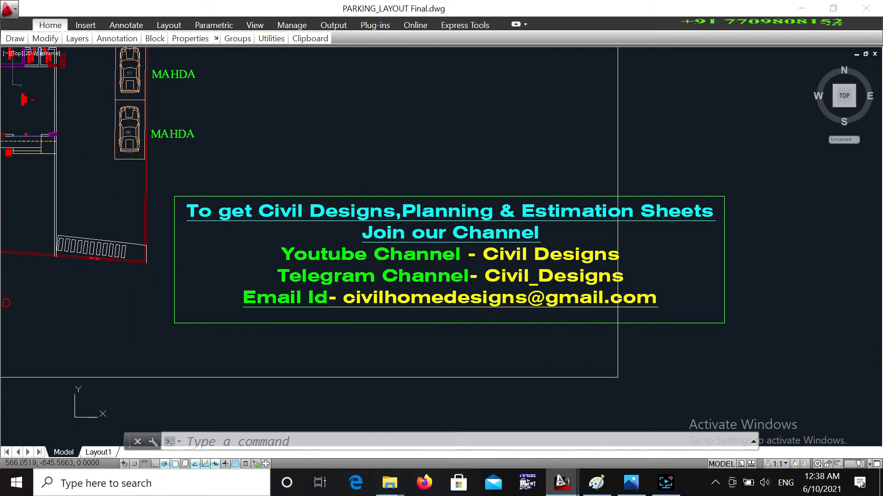
{"action": "mouse_move", "coordinate": [341, 245]}
{"action": "middle_mouse_down"}
{"action": "mouse_move", "coordinate": [595, 219]}
{"action": "mouse_move", "coordinate": [398, 298]}
{"action": "mouse_move", "coordinate": [317, 296]}
{"action": "middle_mouse_up"}
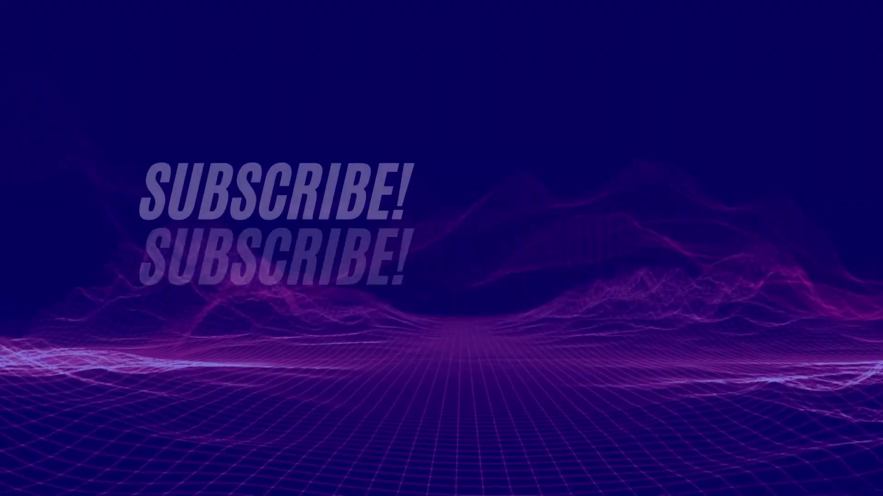